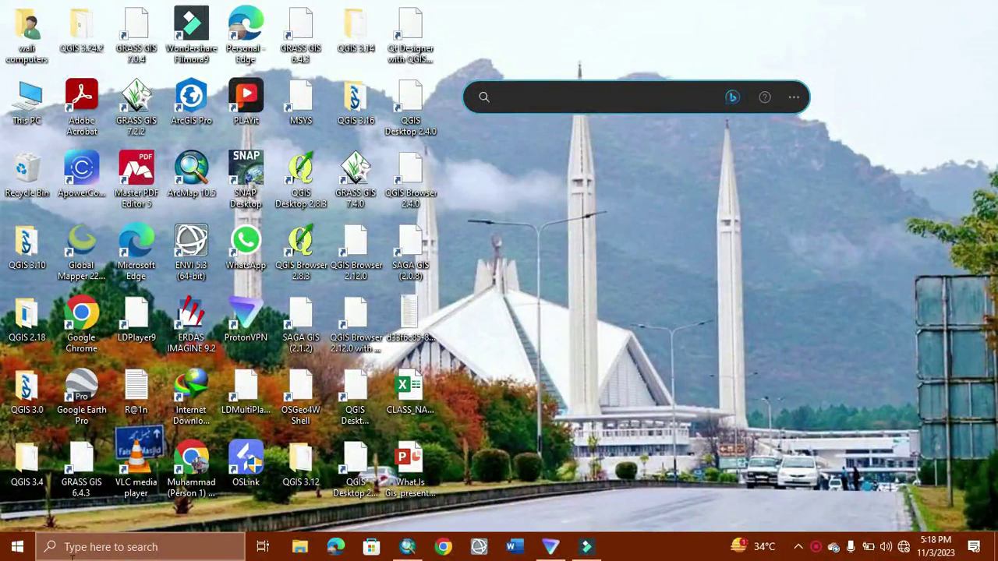
Switch to ArcMap and add the Gwadar_Shp.shp shapefile from the Gwadar_shp folder inside Gwadar_DEM to the map.
left_click(409, 548)
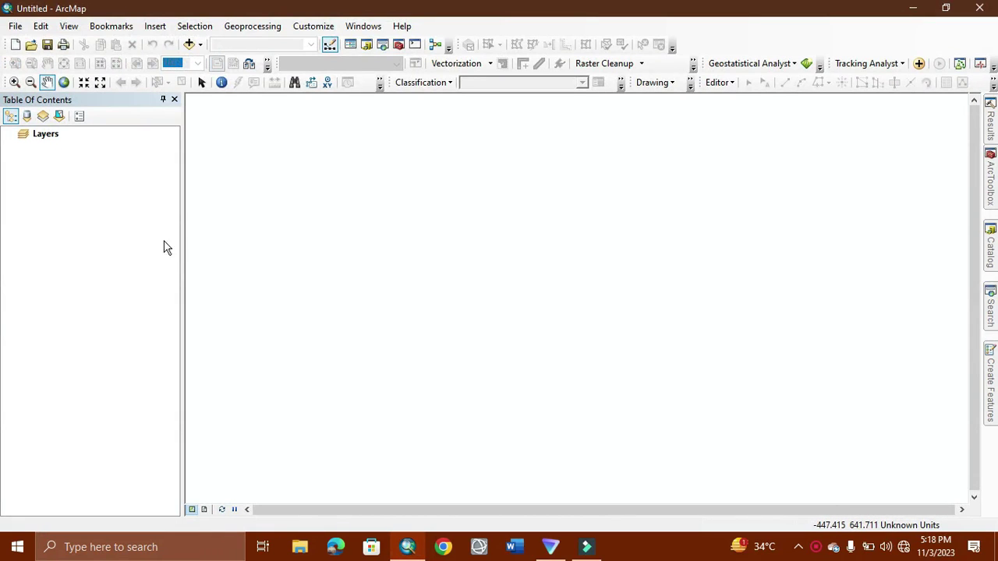
left_click(200, 47)
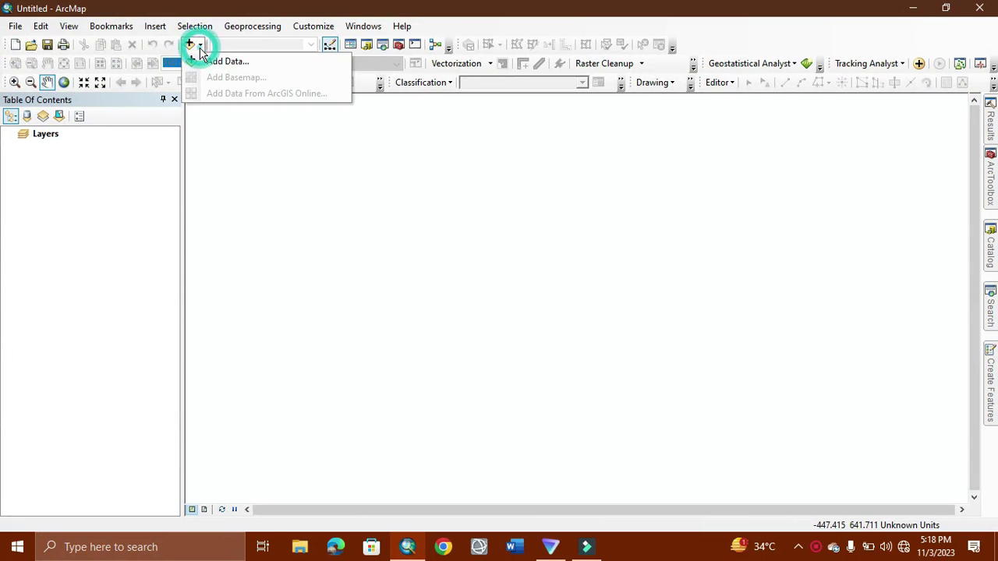
left_click(228, 63)
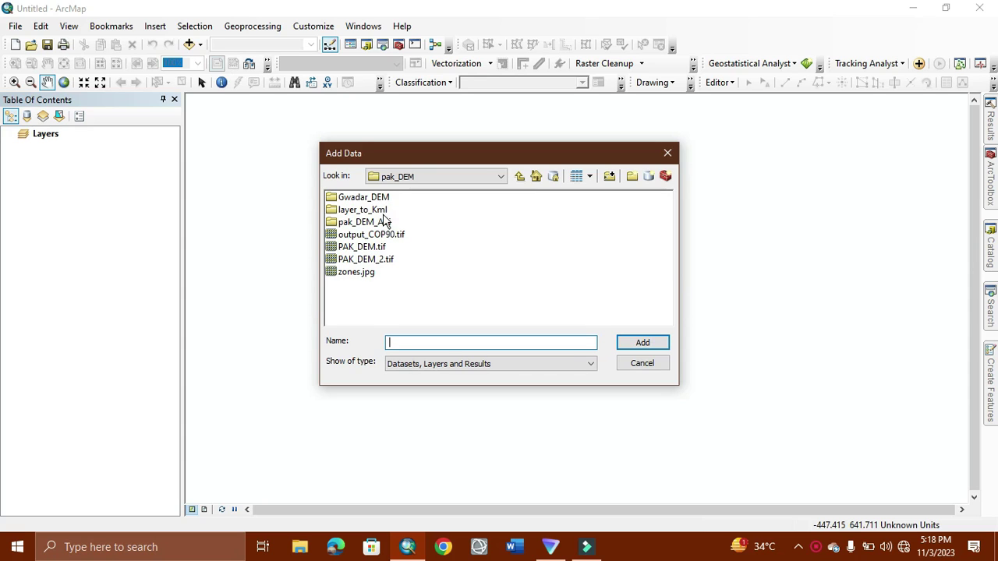
double_click(370, 197)
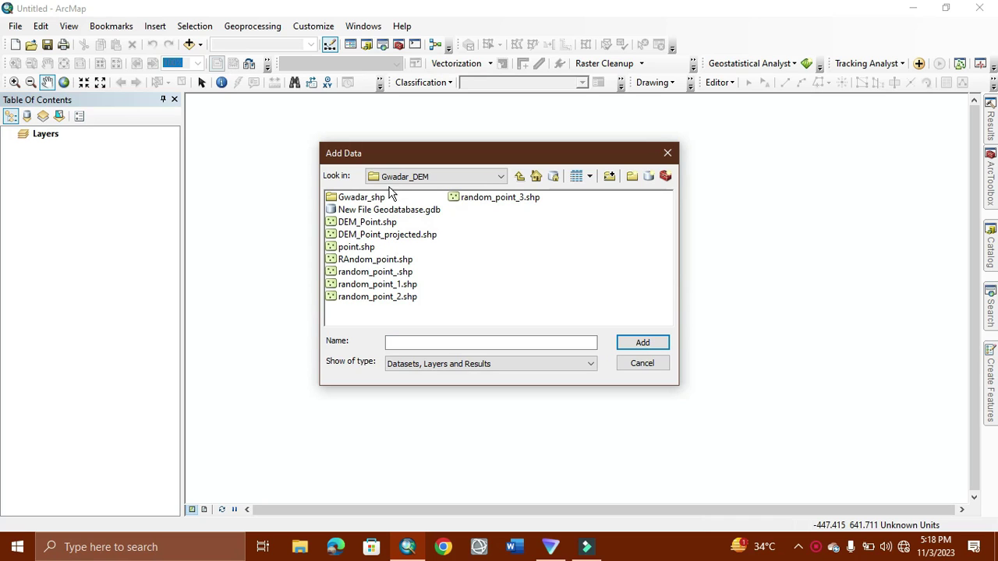
double_click(364, 198)
left_click(360, 198)
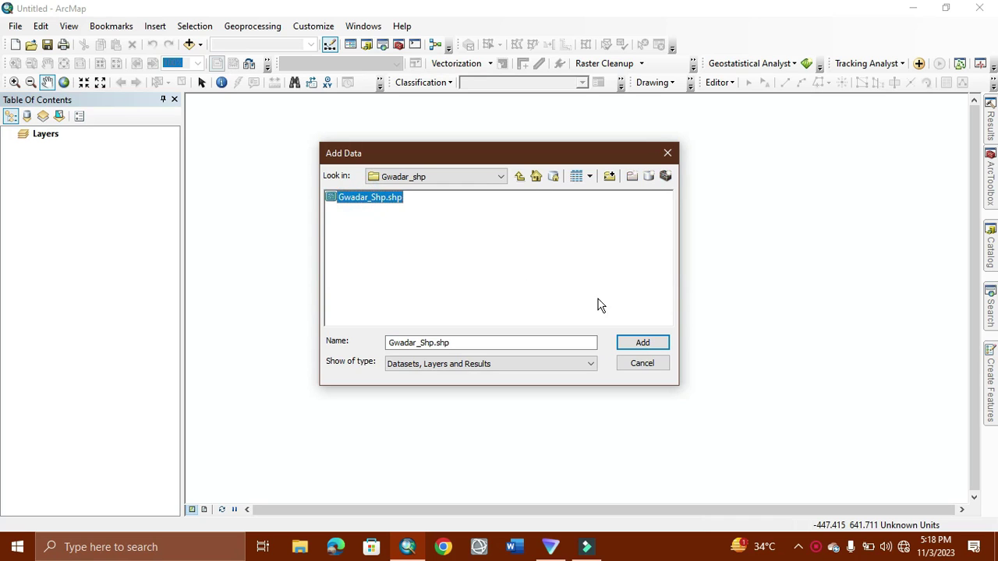
left_click(644, 344)
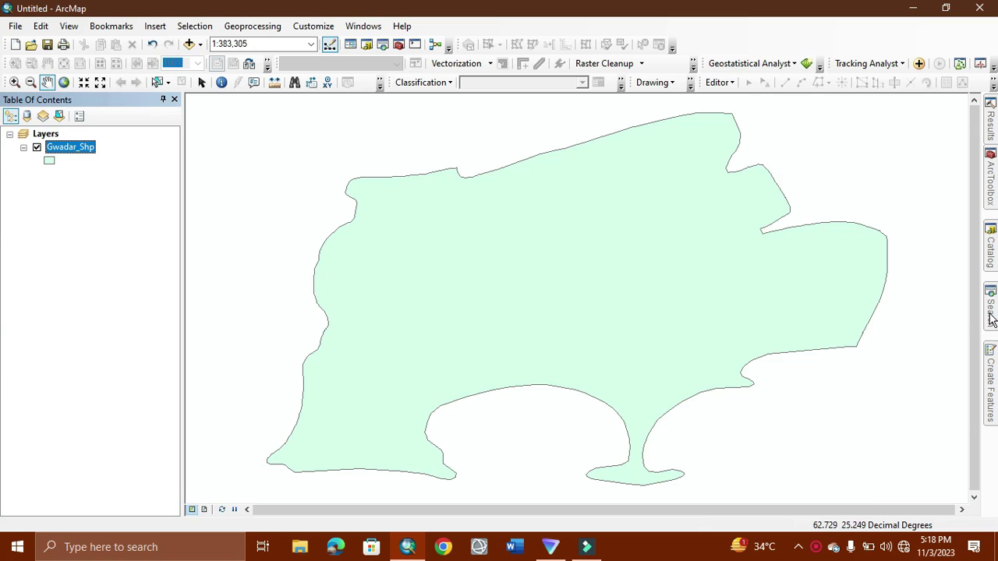
Search the tools for "create random point" and open the Create Random Points tool from Data Management.
mouse_move(992, 320)
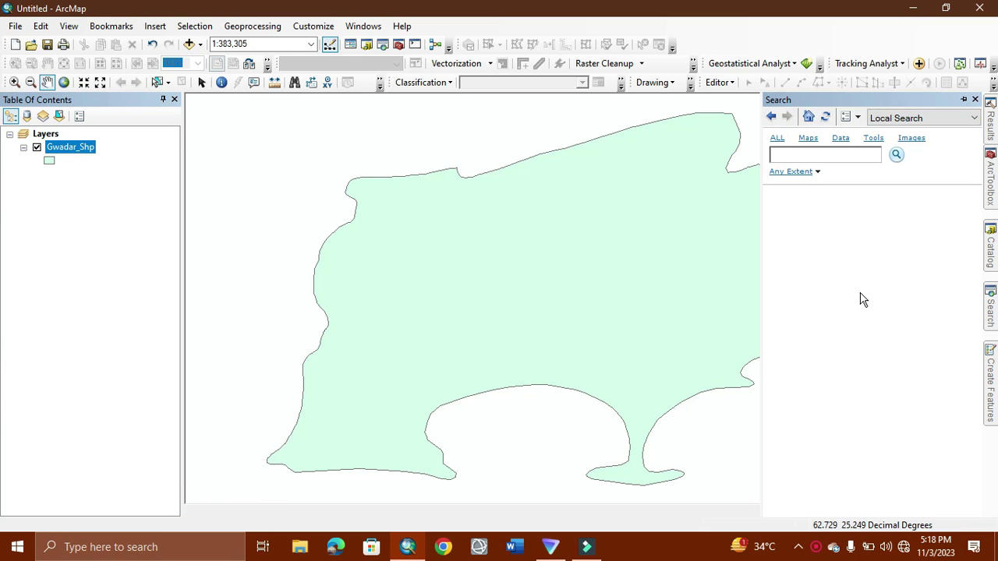
left_click(839, 157)
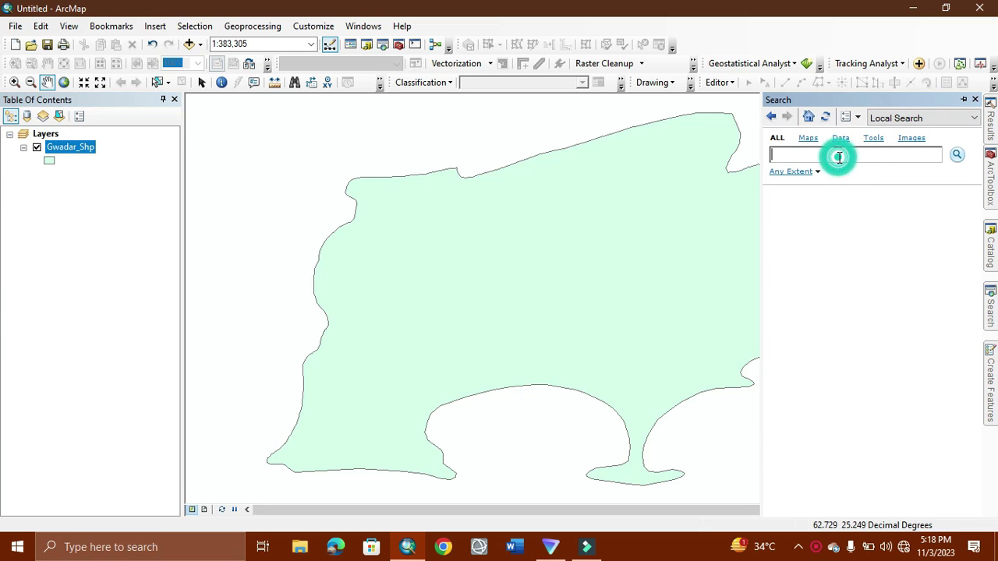
type("reate random point")
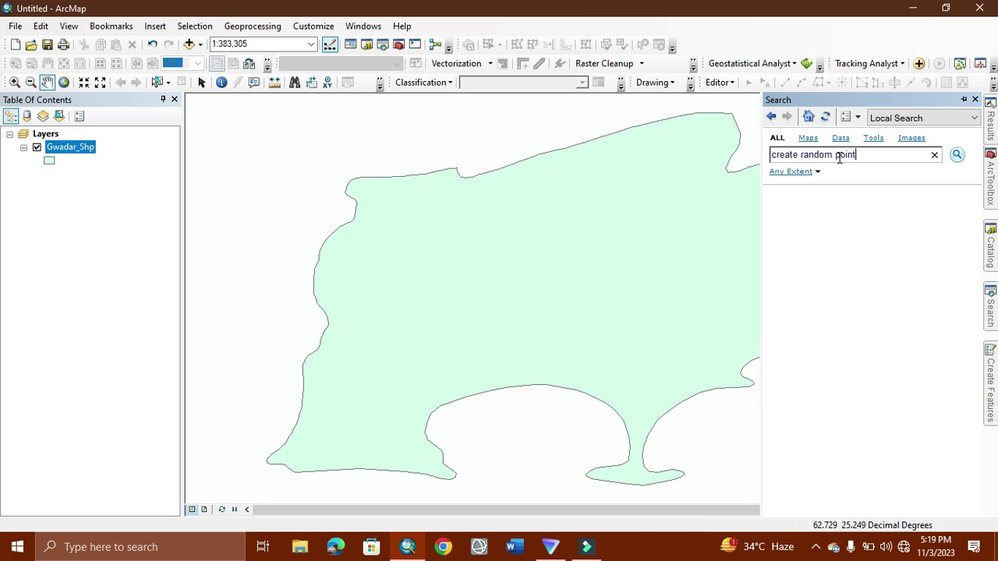
key("Return")
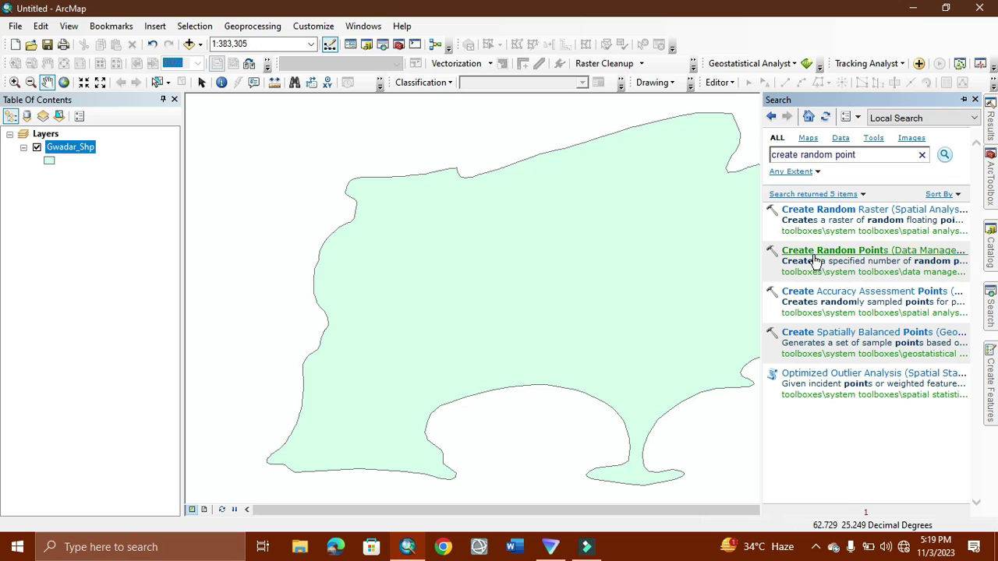
left_click(849, 251)
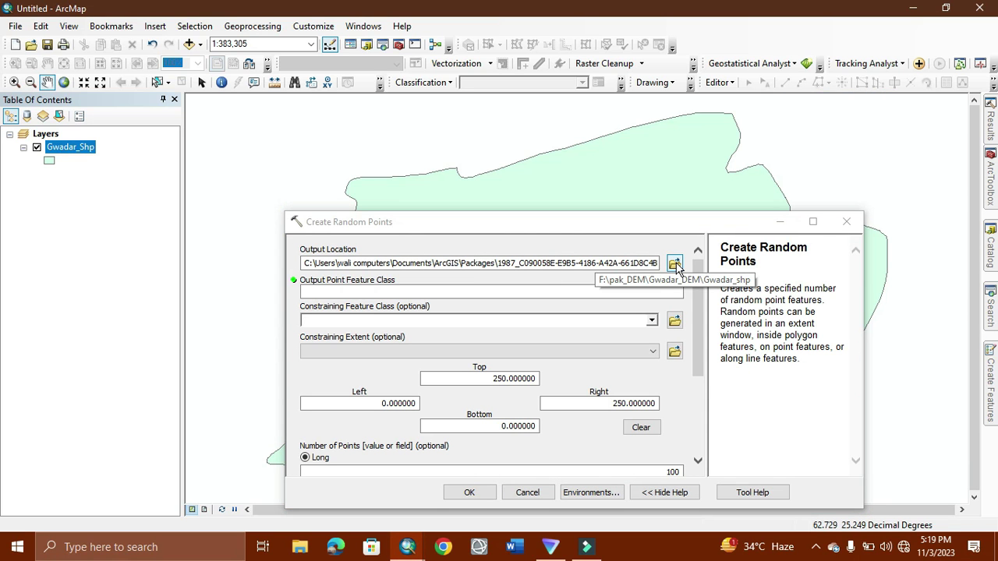
Set the output location of the random points to the folder F:\pak_DEM\Gwadar_DEM.
left_click(675, 264)
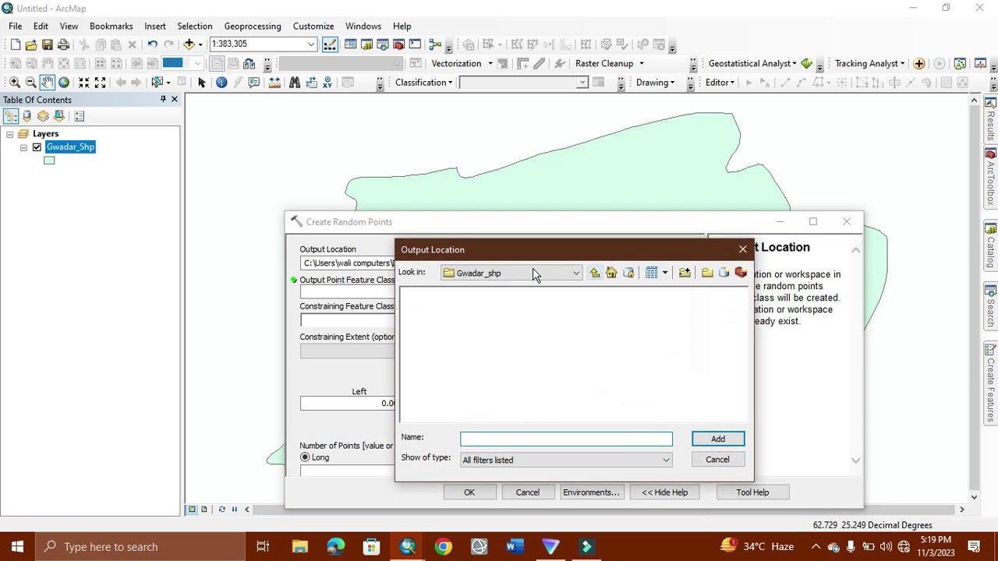
left_click(595, 276)
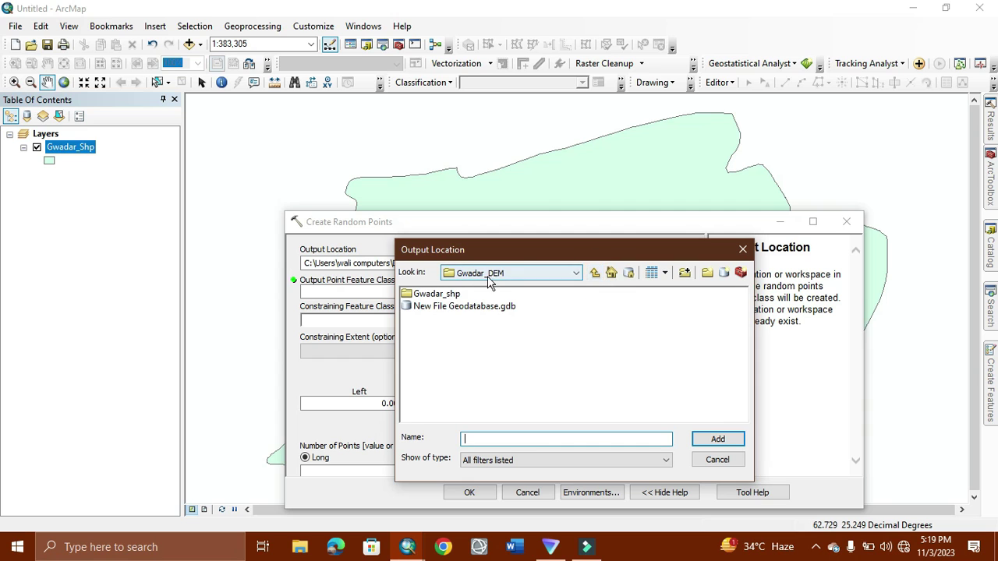
left_click(594, 274)
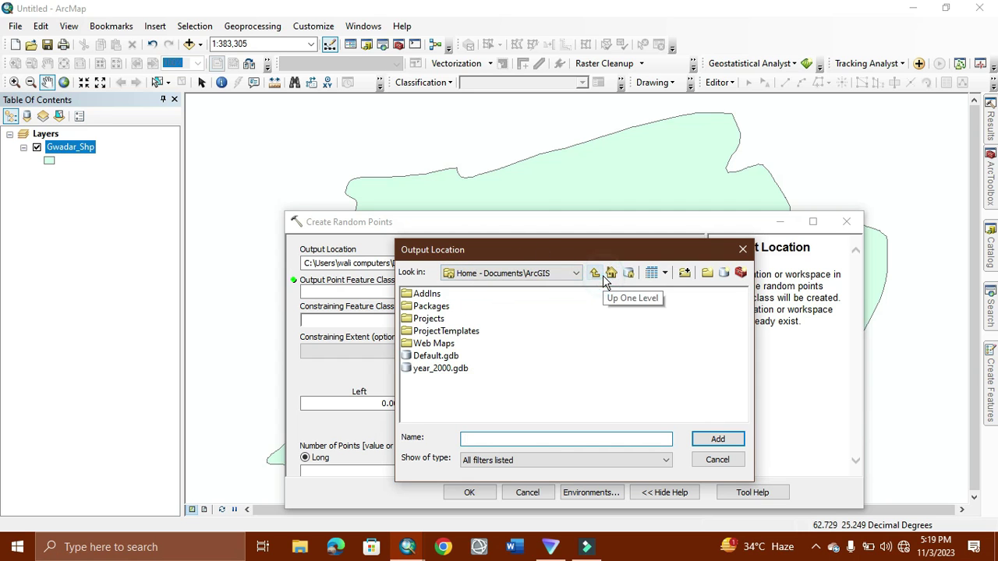
left_click(544, 278)
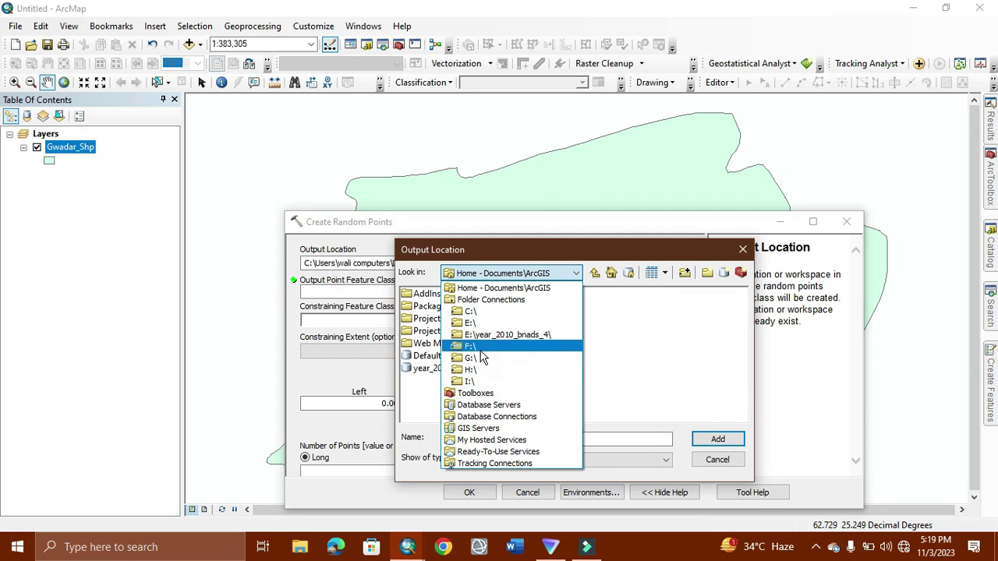
left_click(477, 348)
left_click(437, 345)
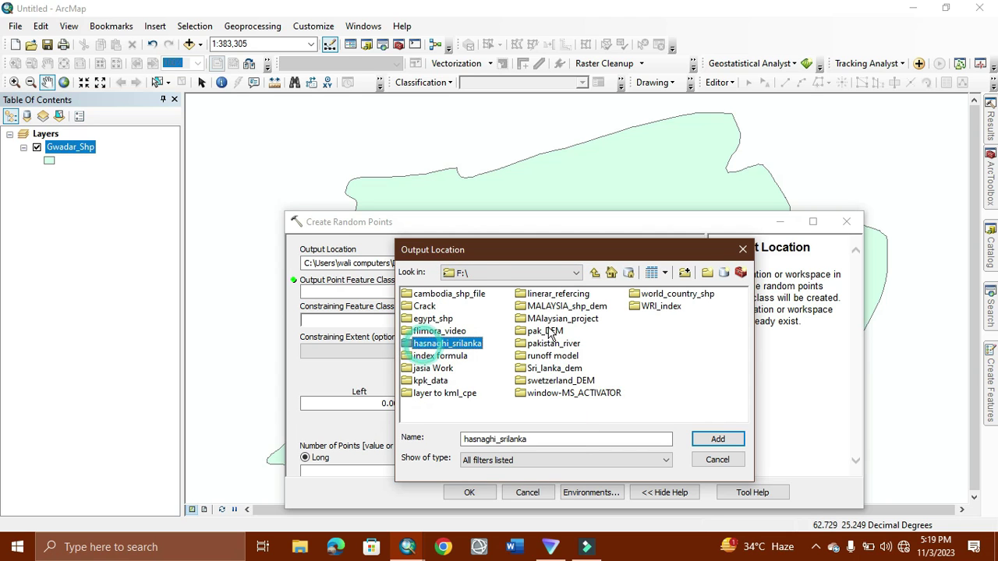
left_click(544, 332)
double_click(543, 332)
double_click(440, 294)
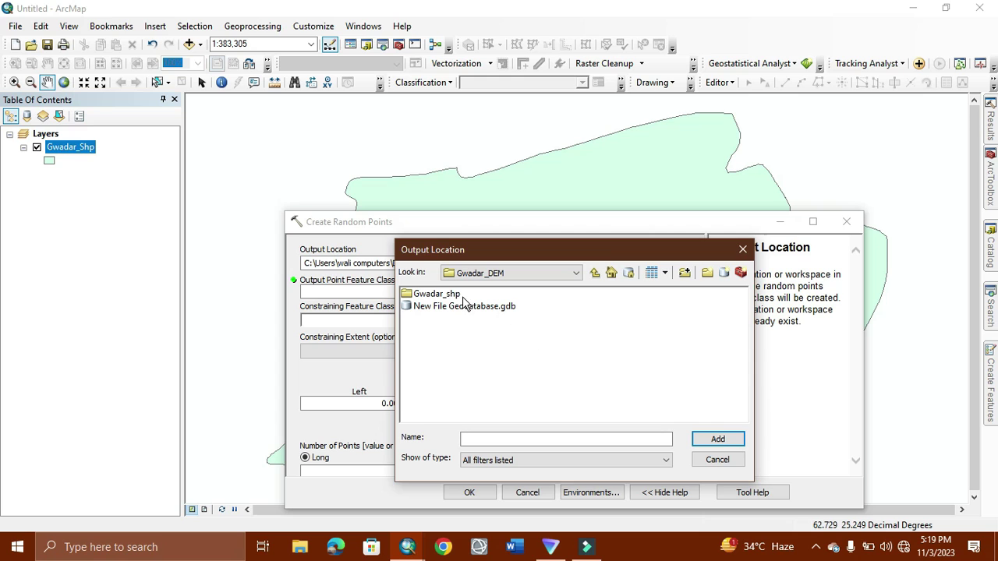
left_click(596, 273)
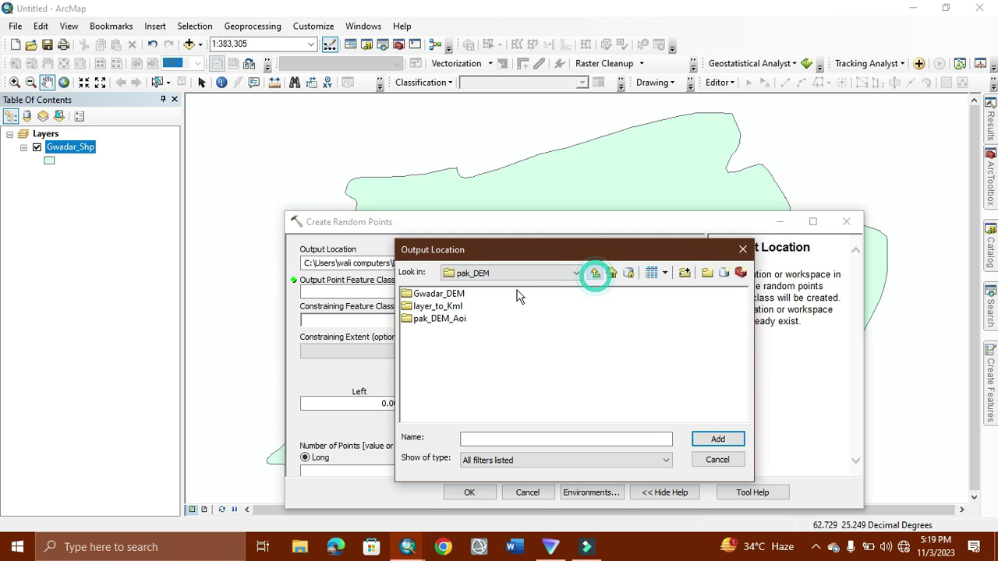
left_click(457, 293)
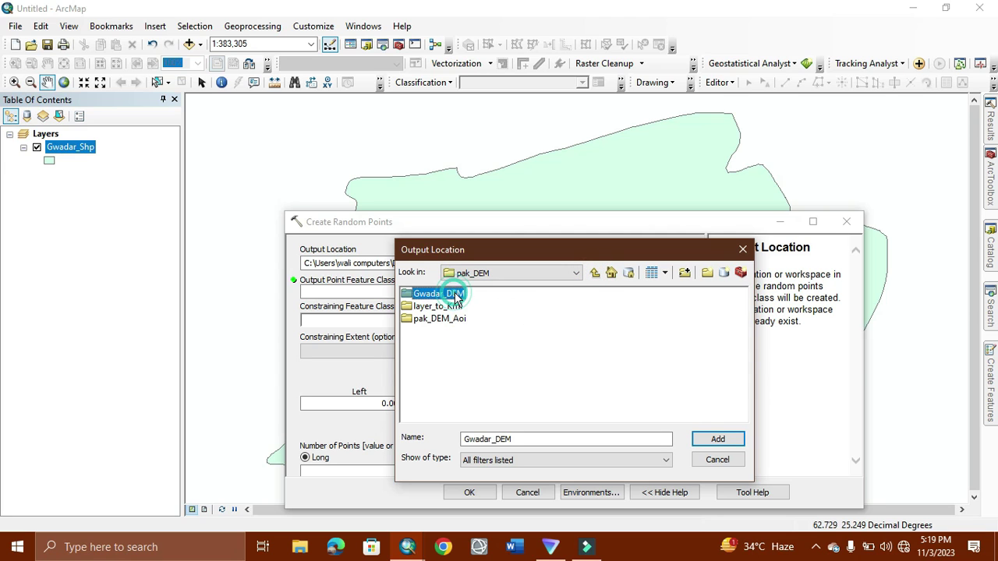
left_click(716, 439)
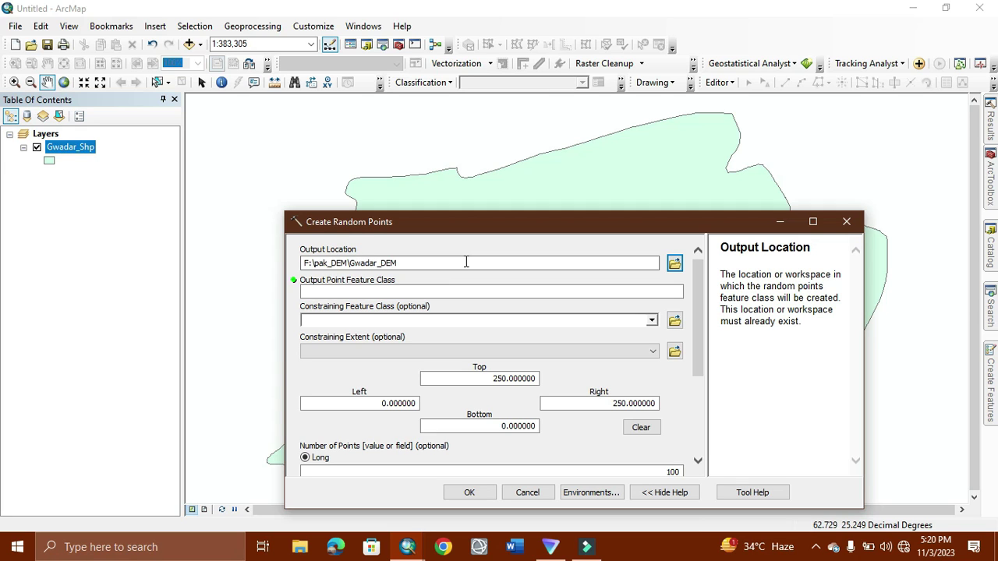
Generate 1000 random points constrained to Gwadar_Shp, naming the output point feature class gwadar_point.
left_click(676, 473)
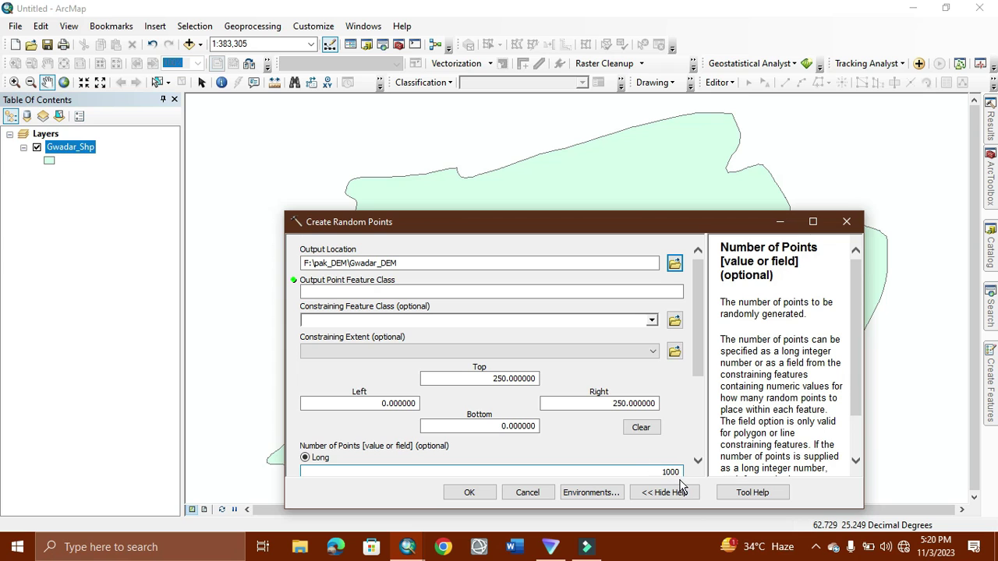
left_click(652, 320)
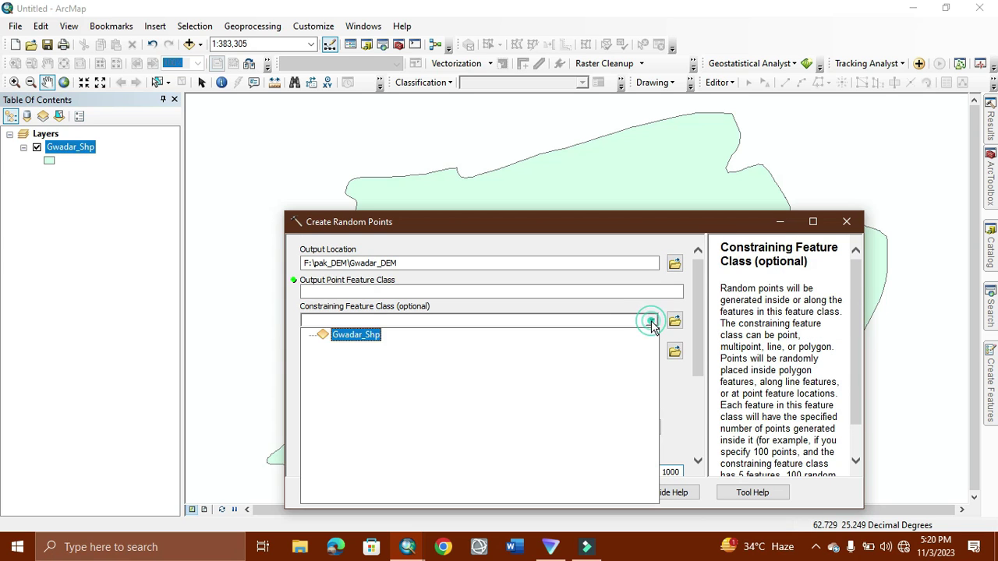
left_click(357, 334)
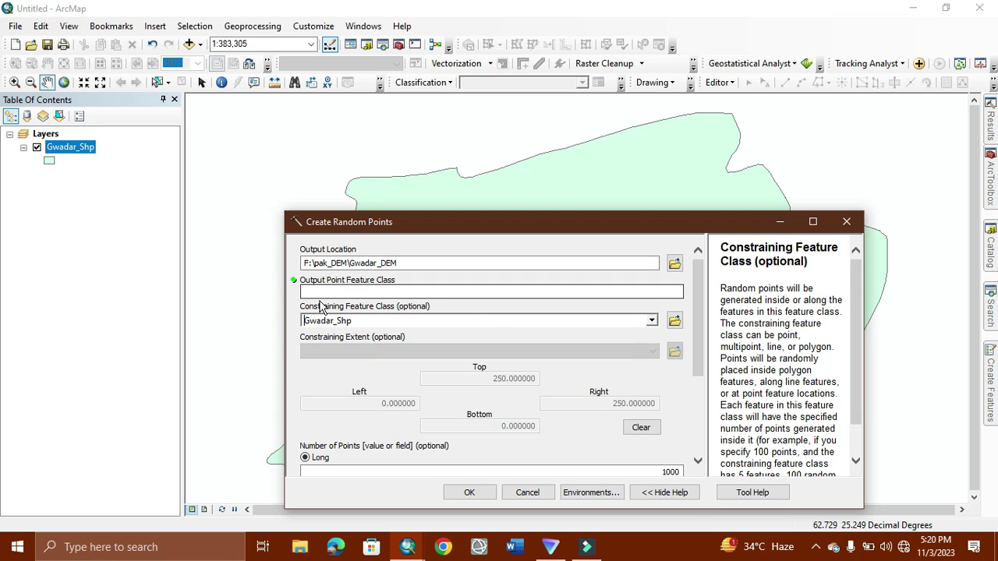
left_click(445, 289)
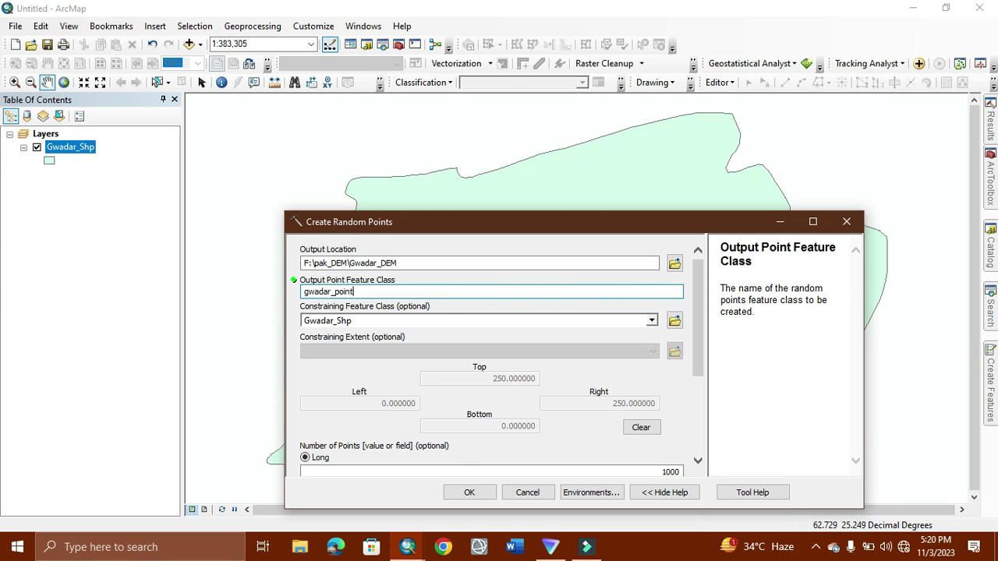
left_click(470, 492)
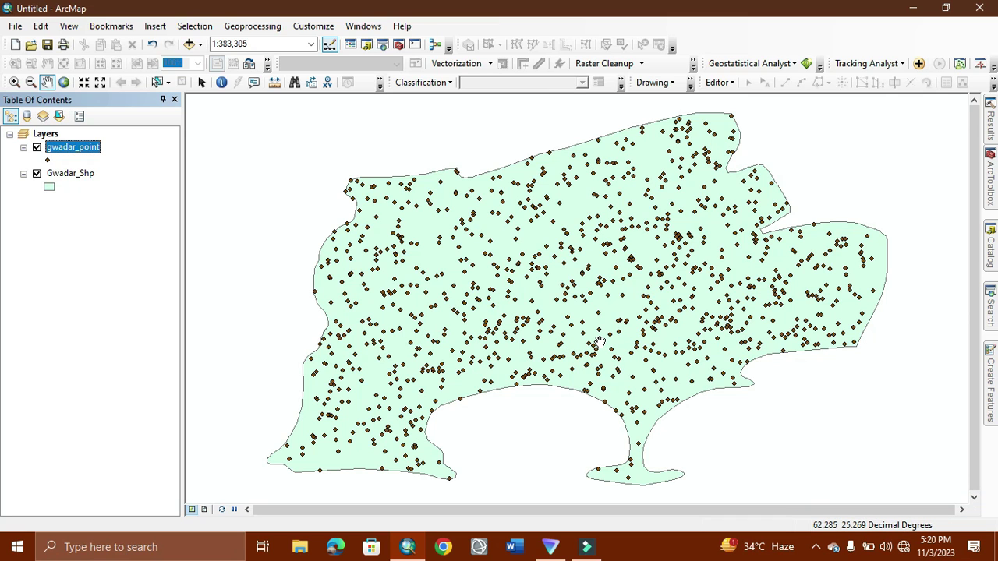
Search the tools for "layer to kml" and open the Layer To KML conversion tool.
left_click(992, 306)
left_click(868, 155)
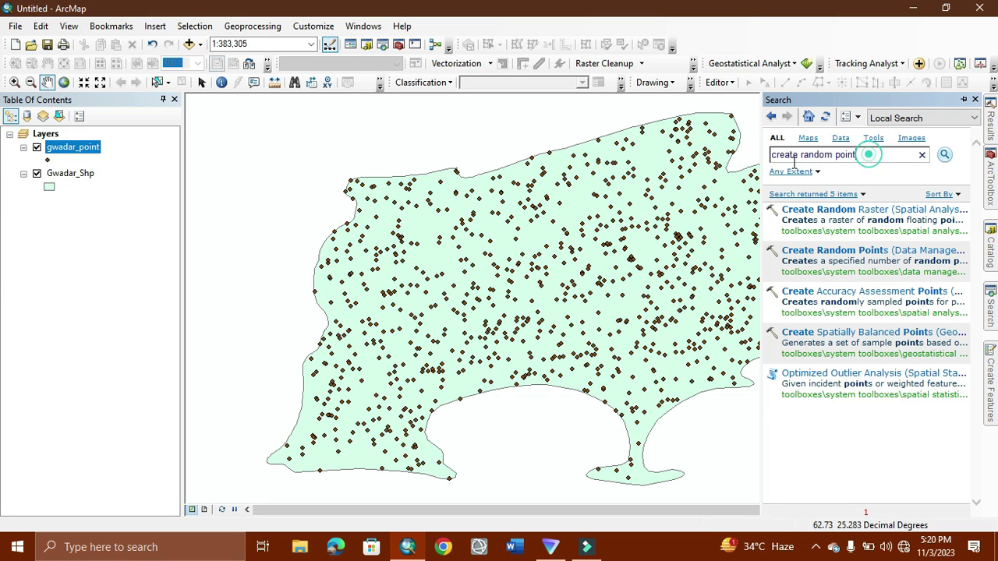
key("BackSpace")
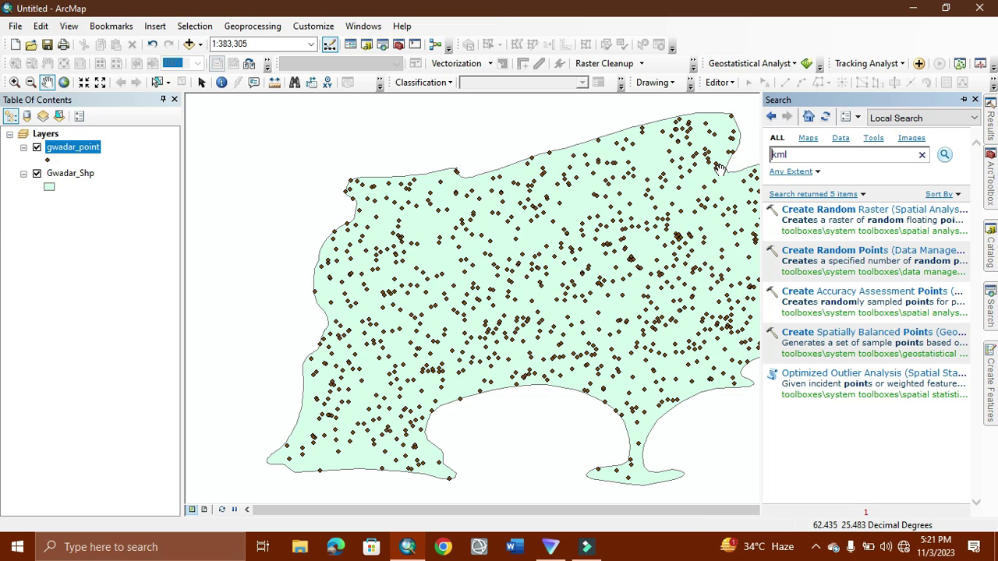
type("ayer to")
left_click(945, 155)
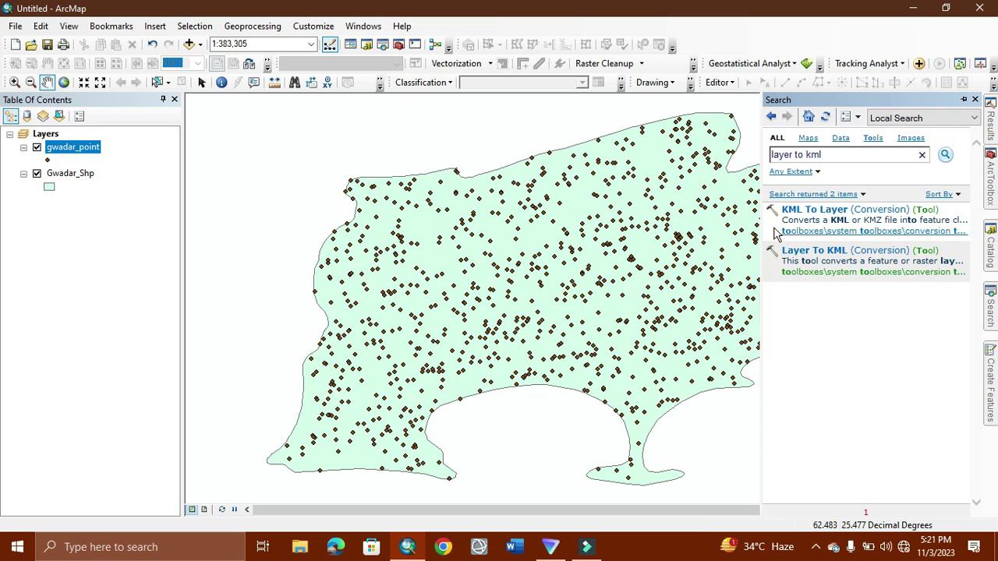
left_click(808, 252)
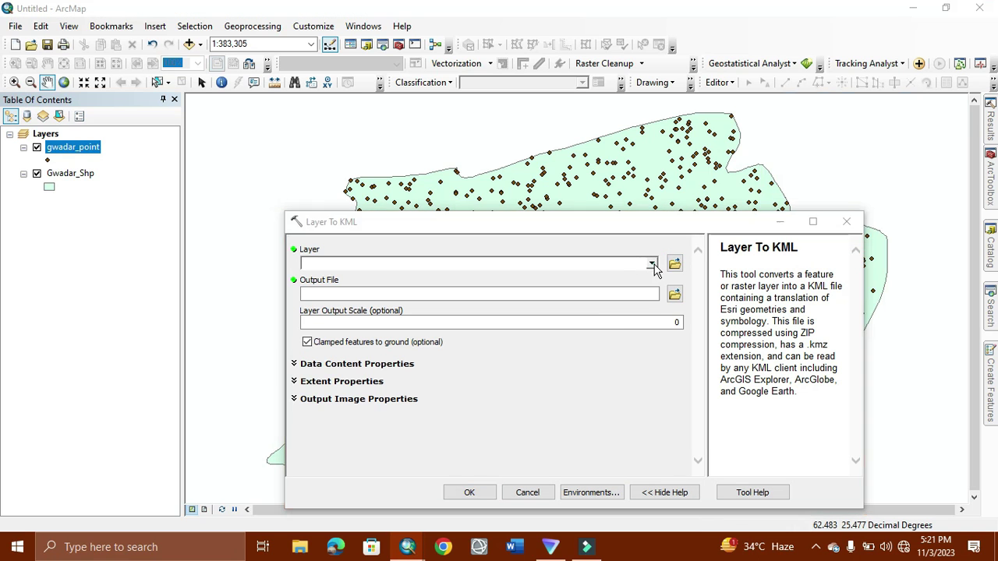
Set gwadar_point as the layer to convert and browse the output file location to F:\pak_DEM\Gwadar_DEM.
left_click(652, 263)
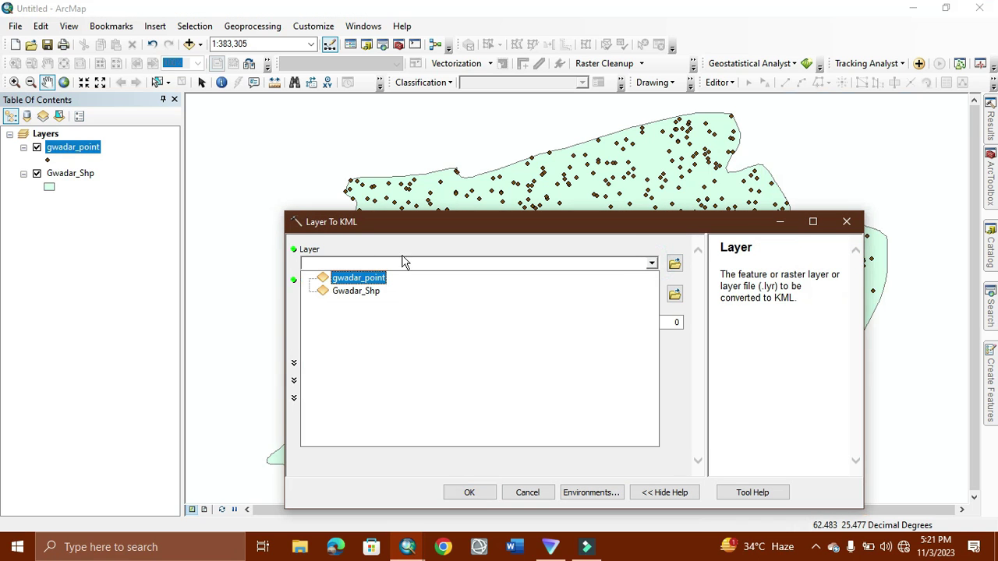
left_click(358, 278)
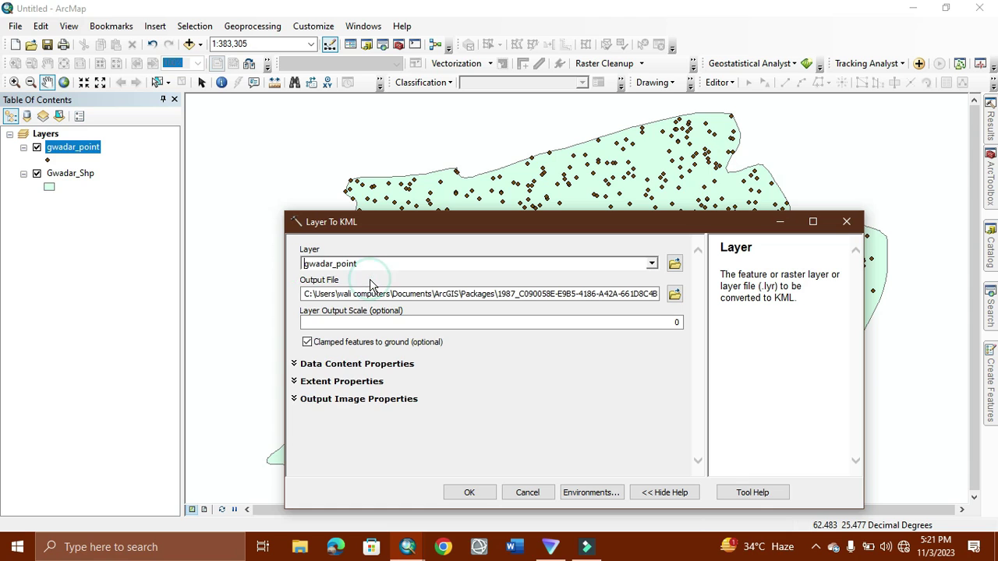
left_click(674, 294)
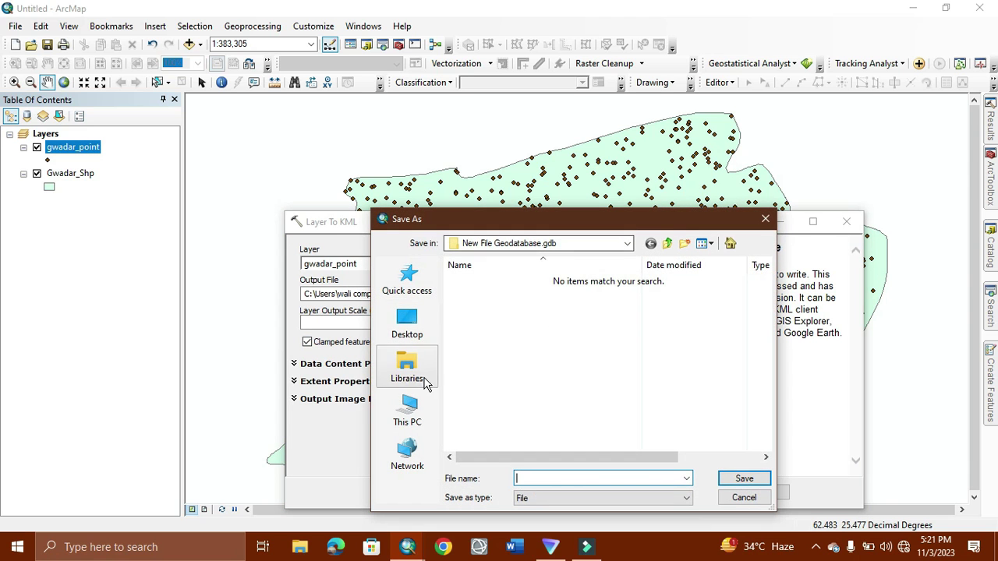
left_click(413, 418)
scroll(448, 408, "down", 5)
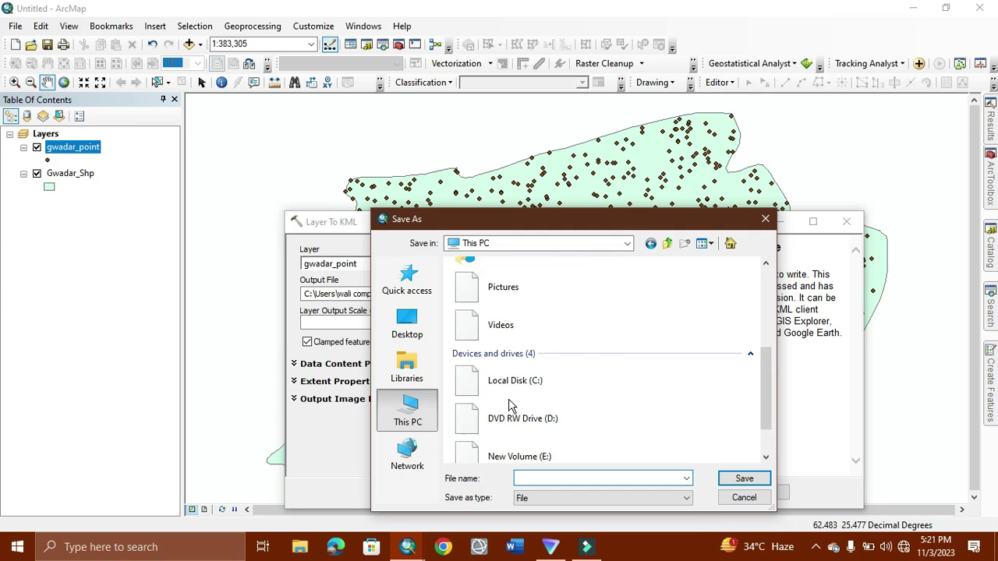
double_click(530, 441)
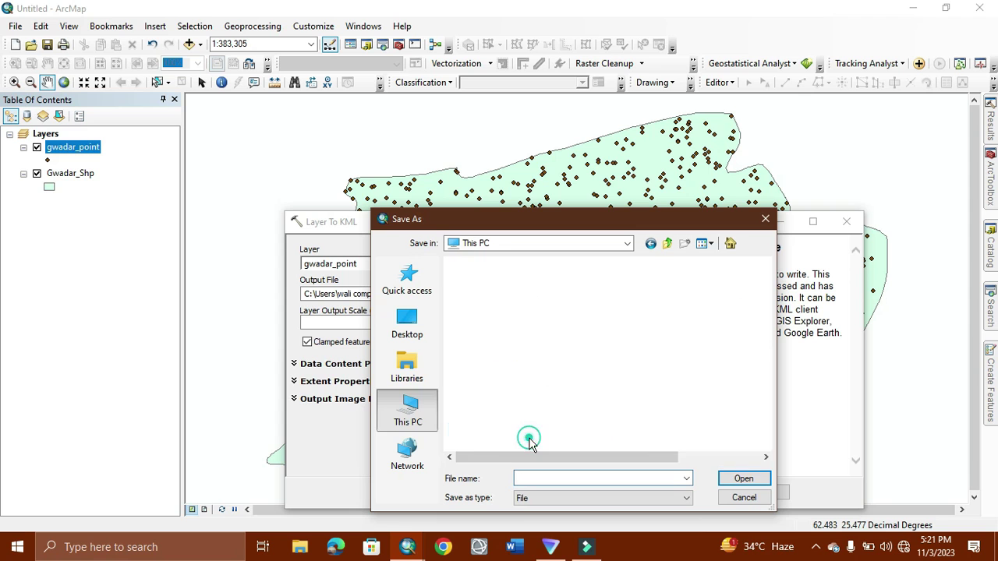
scroll(482, 367, "down", 2)
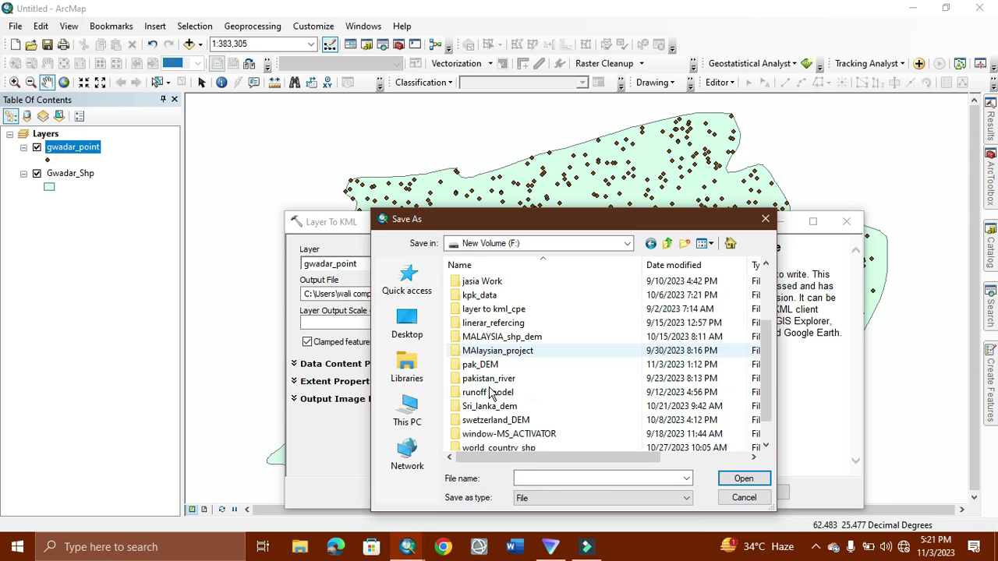
double_click(481, 362)
double_click(490, 282)
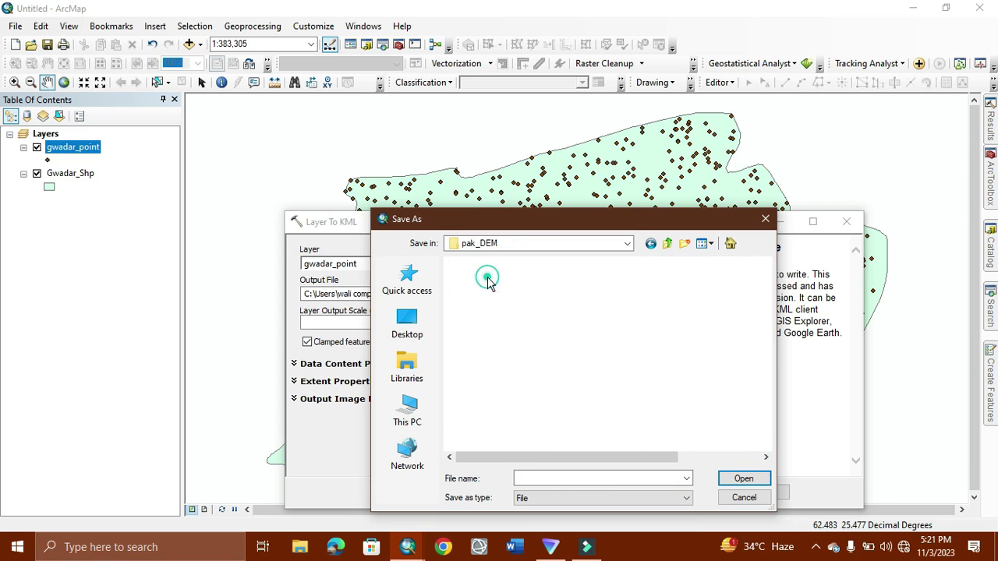
Create a new folder named kml_file inside the Gwadar_DEM folder.
left_click(685, 245)
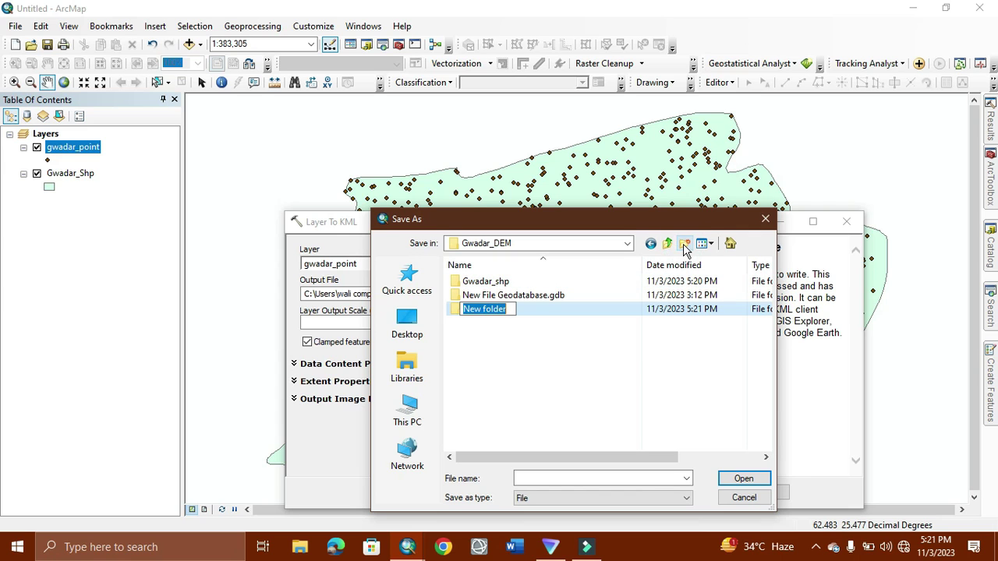
type("km;l")
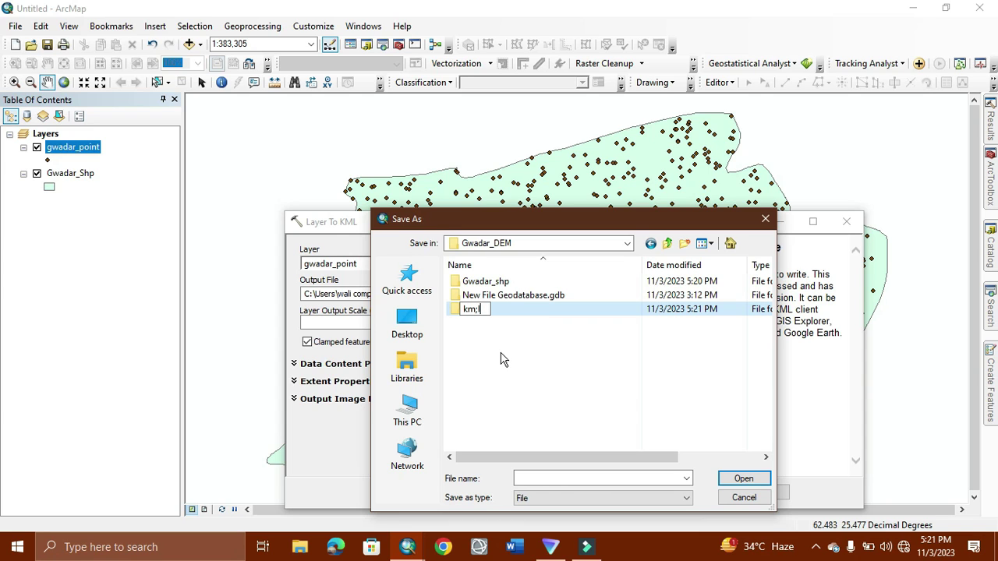
key("BackSpace")
key("BackSpace")
key("Return")
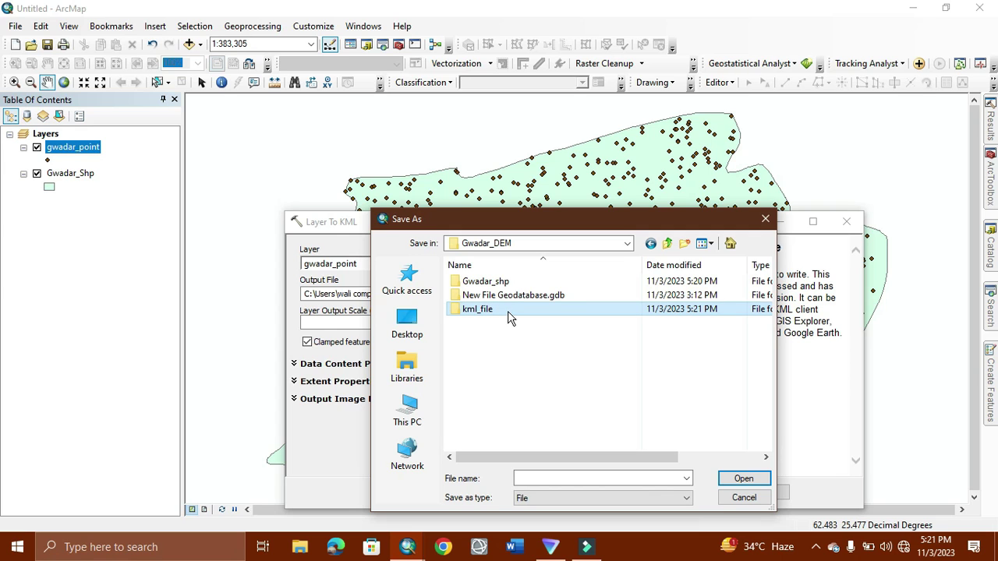
Name the output file Gwadar_kml in the kml_file folder and run the Layer To KML conversion.
double_click(508, 310)
left_click(532, 478)
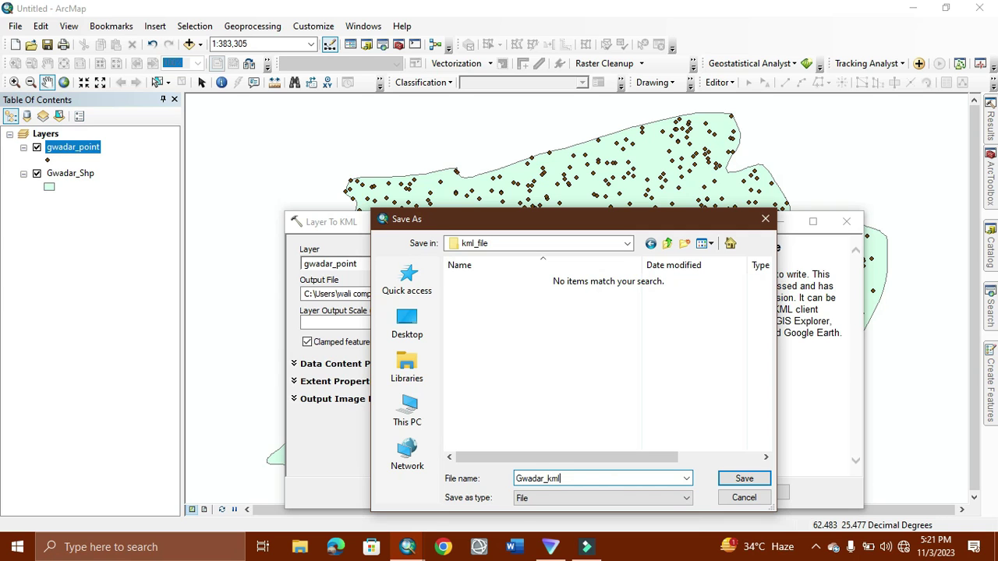
left_click(741, 477)
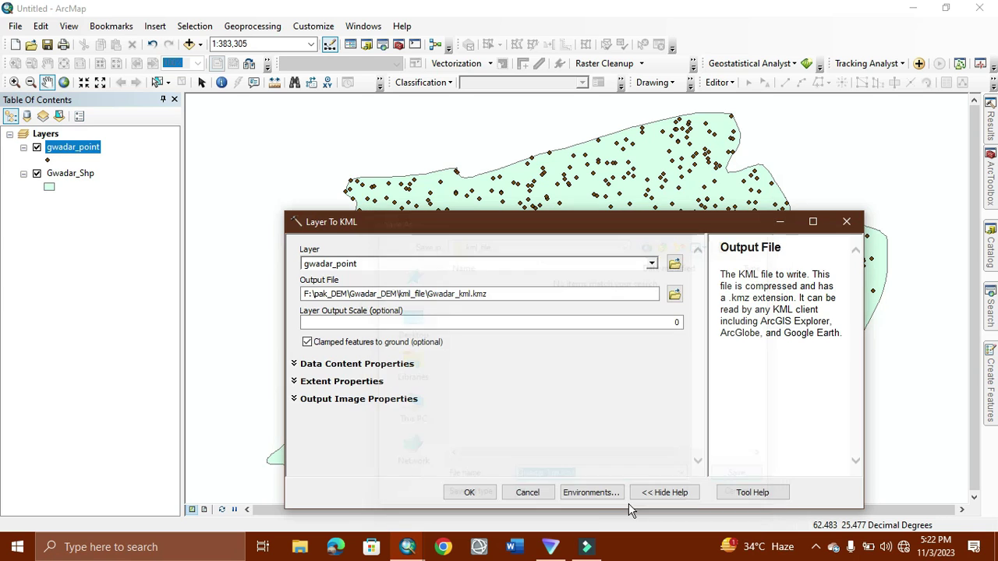
left_click(469, 493)
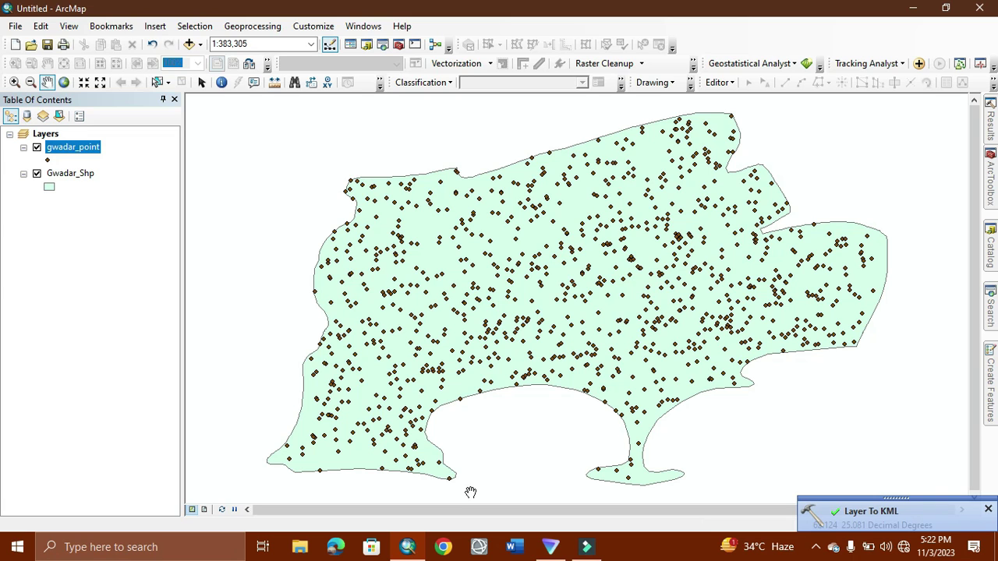
Disconnect from the Infinix HOT 7 PRO Wi-Fi network and reconnect to restore internet access.
left_click(905, 546)
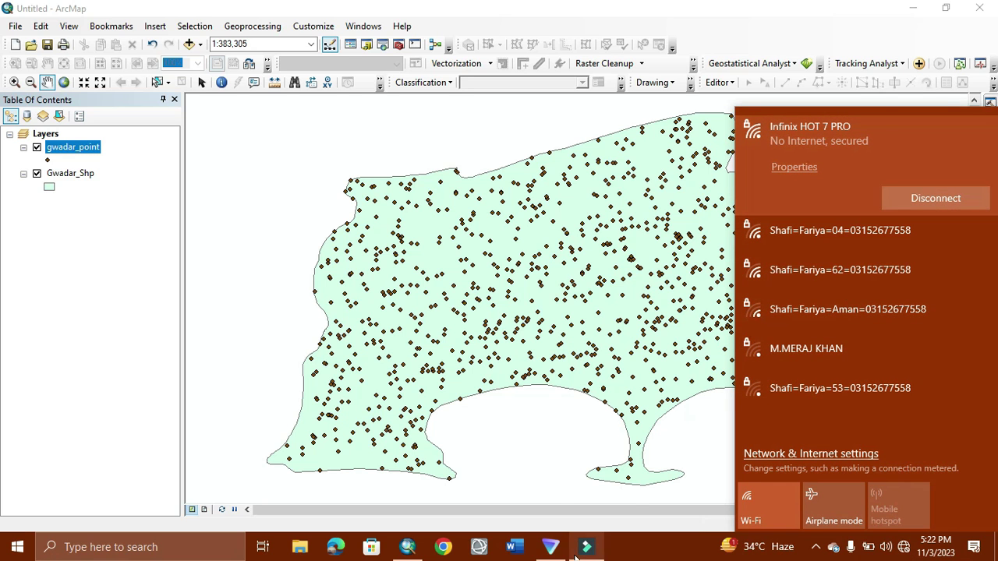
mouse_move(547, 552)
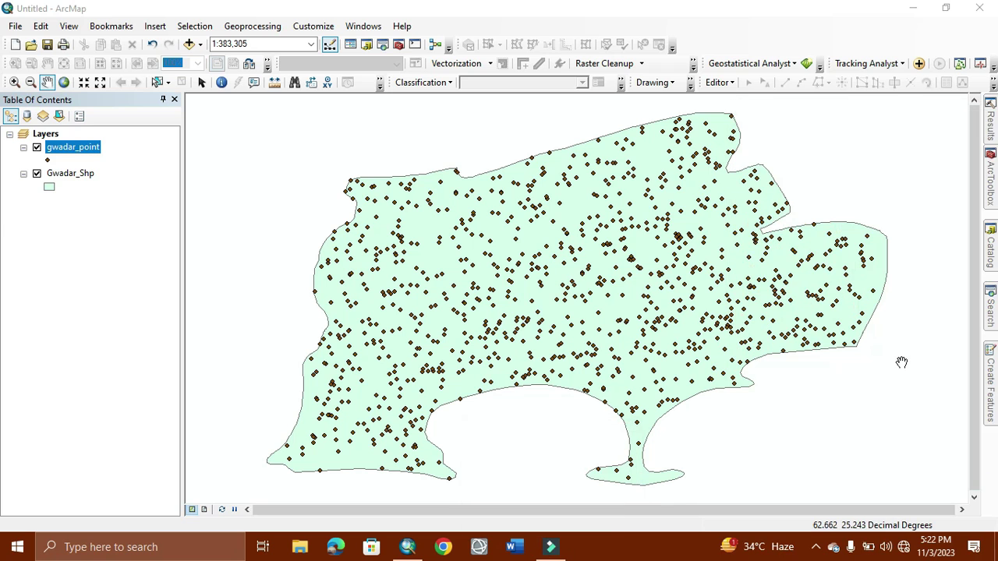
left_click(905, 548)
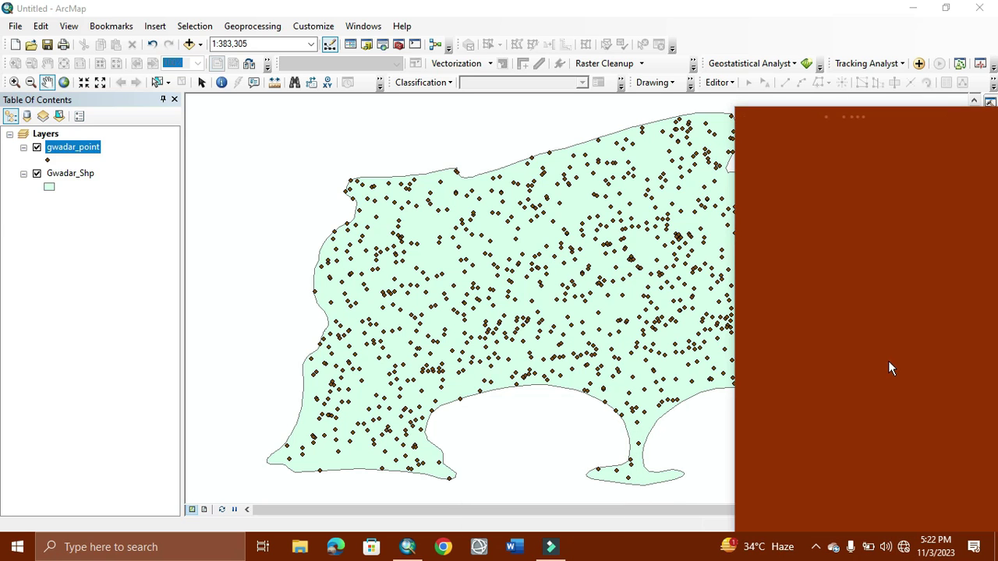
left_click(922, 202)
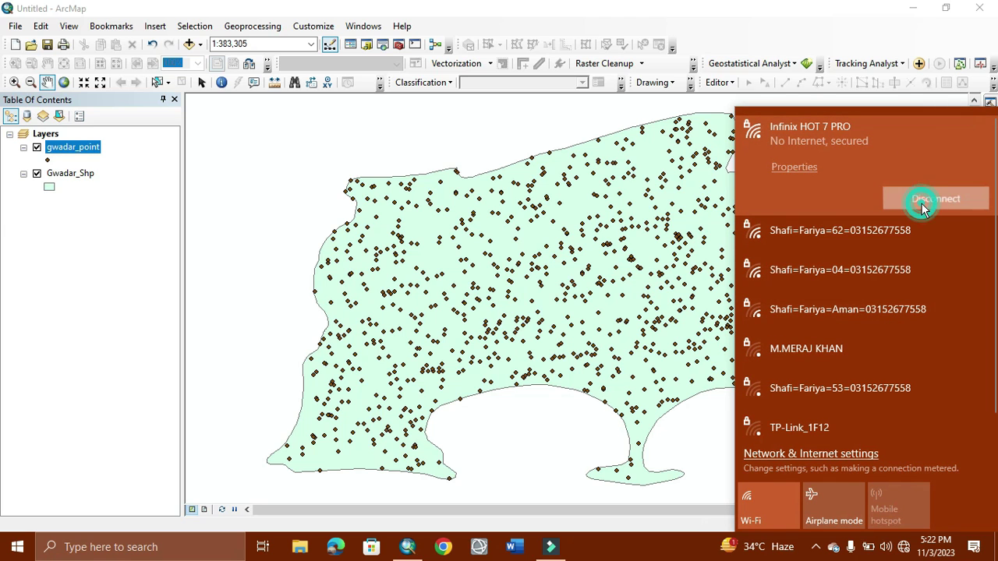
left_click(919, 199)
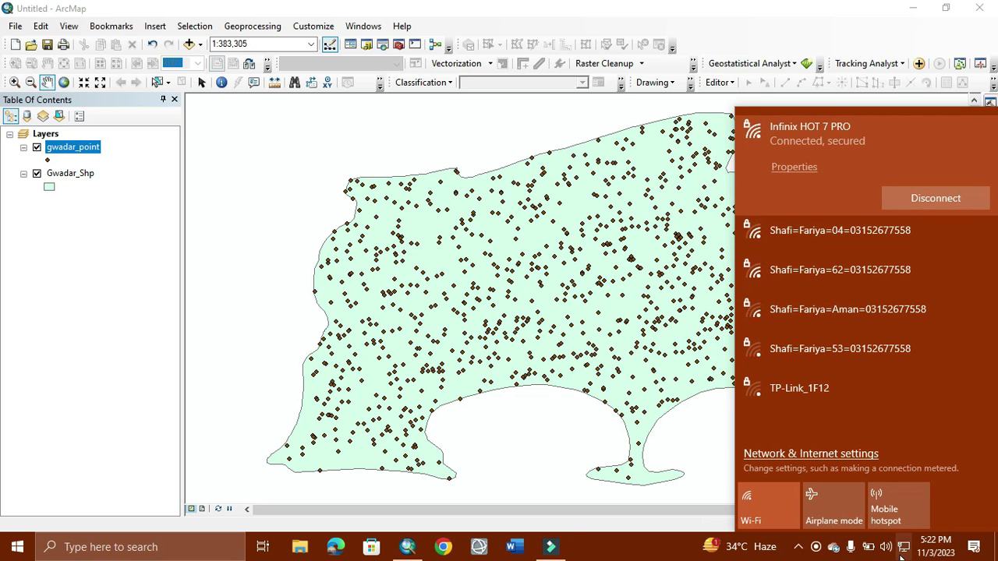
Switch to Chrome with an existing profile and open the bookmarked GPS Visualizer elevation page.
left_click(443, 547)
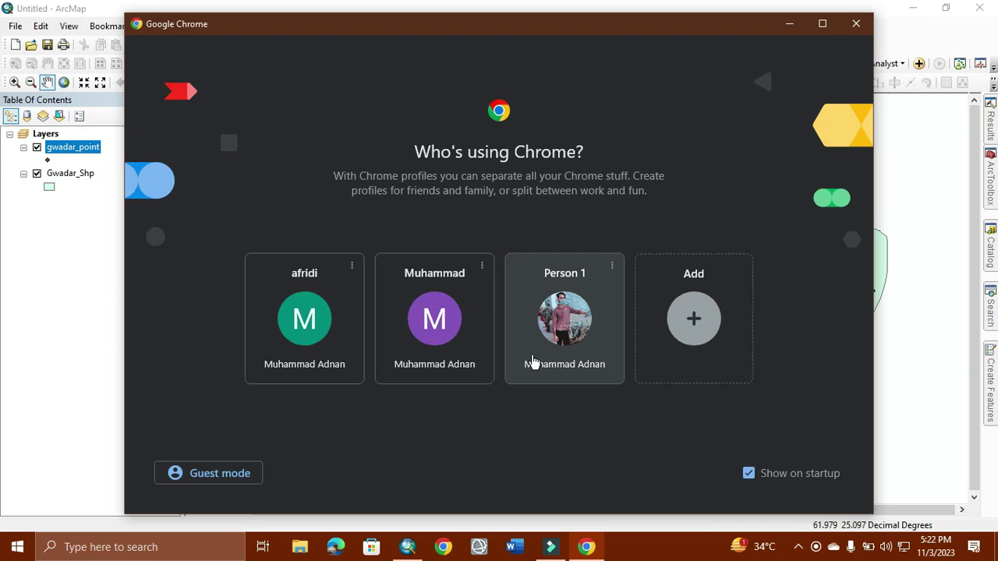
left_click(554, 337)
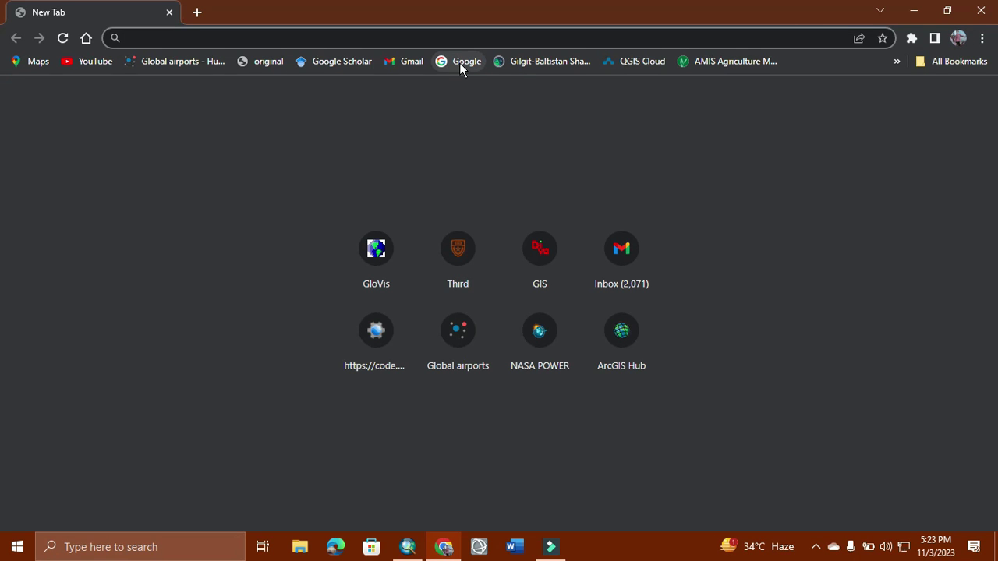
left_click(460, 64)
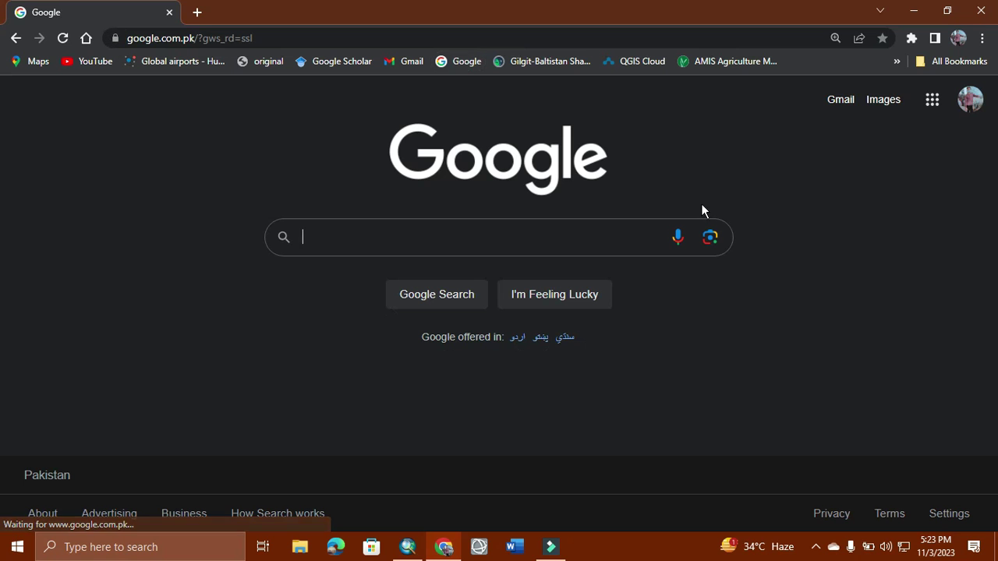
left_click(895, 61)
scroll(694, 390, "down", 3)
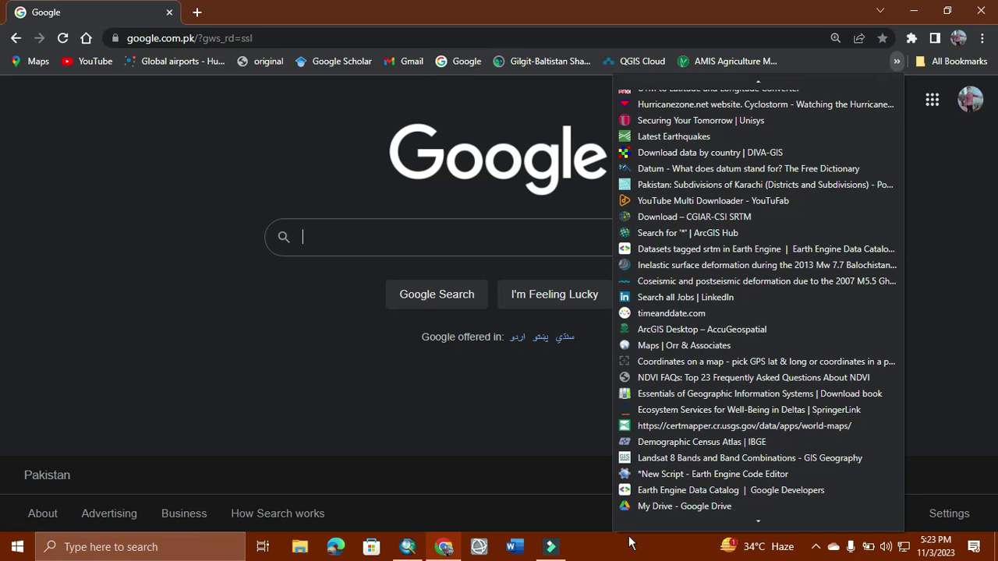
scroll(694, 500, "down", 10)
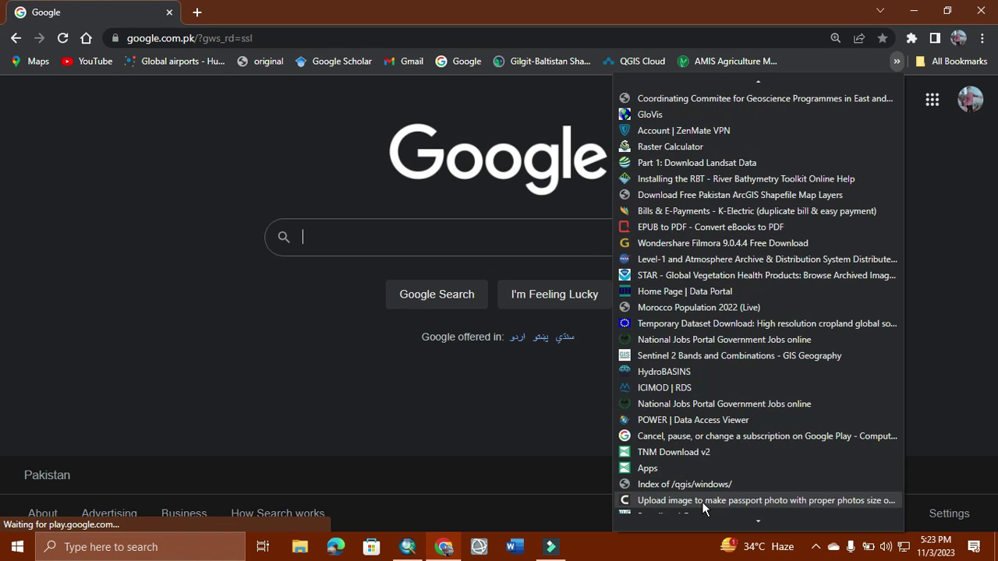
left_click(686, 523)
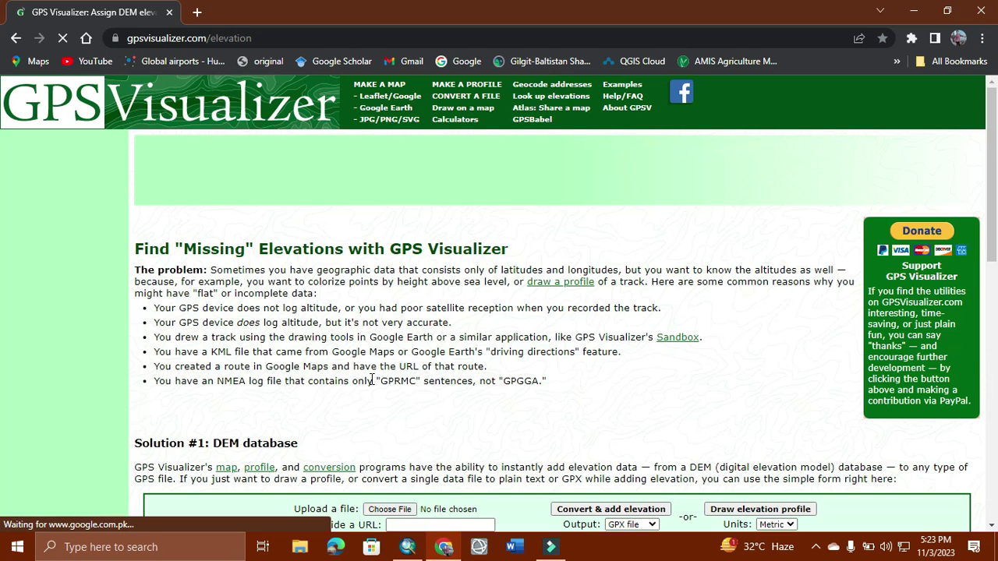
Choose Gwadar_kml.kmz from F:\pak_DEM\Gwadar_DEM\kml_file as the upload file in the DEM database form.
scroll(510, 268, "down", 2)
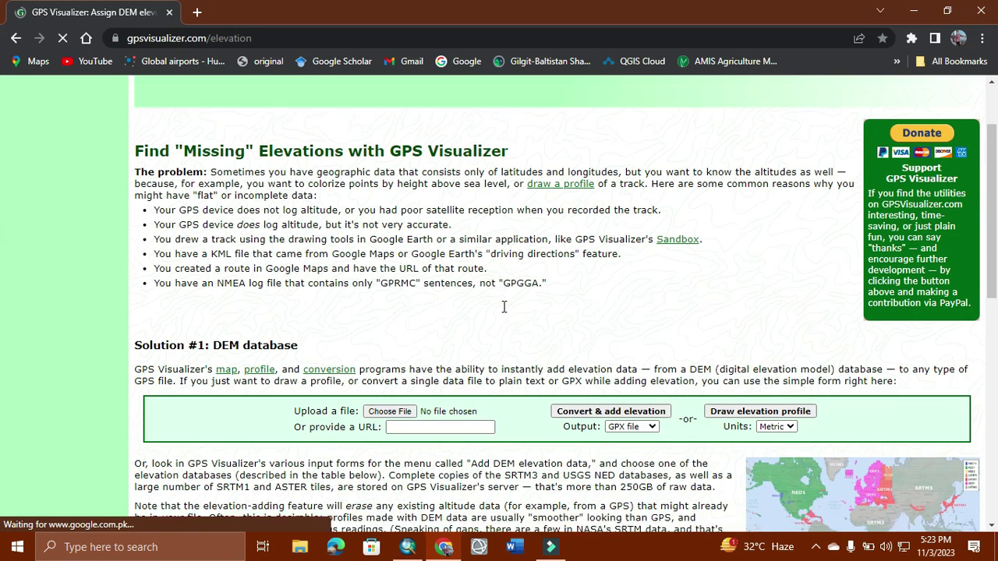
left_click(382, 368)
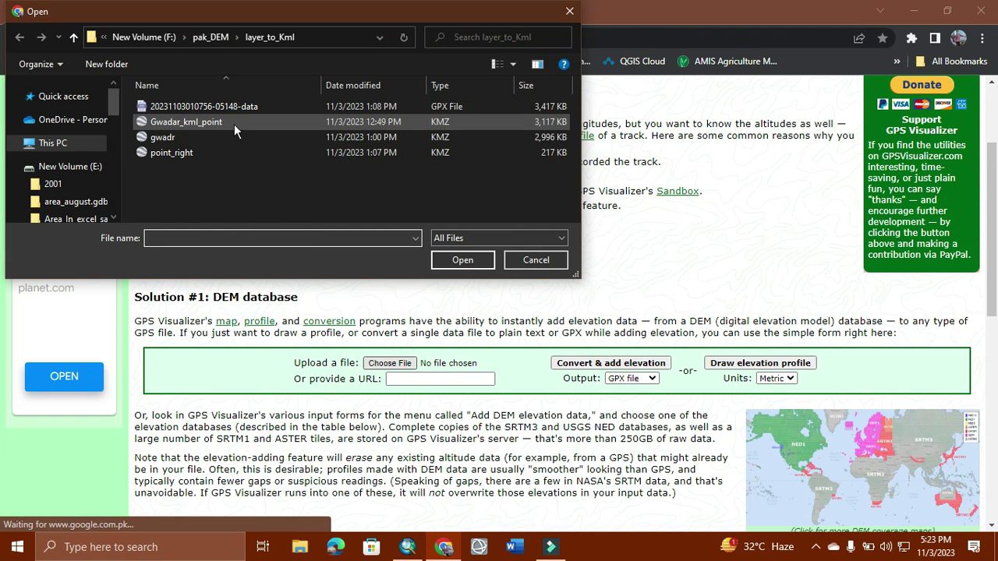
left_click(221, 38)
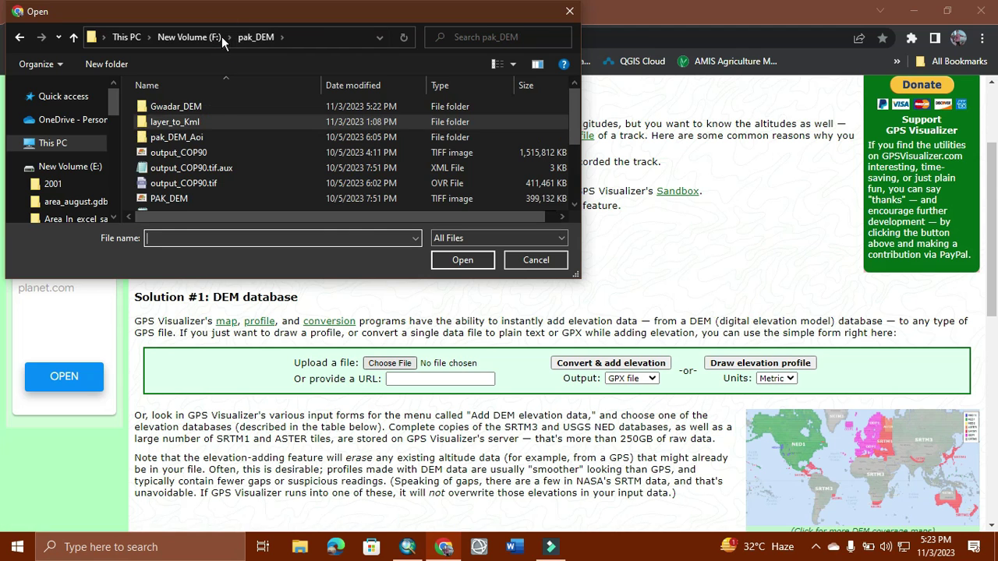
double_click(218, 106)
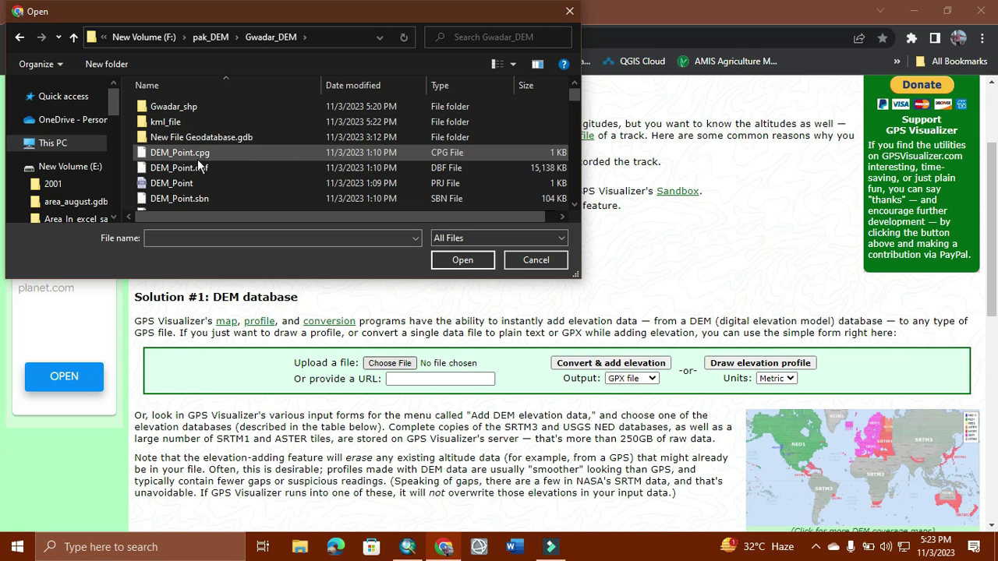
scroll(213, 119, "down", 5)
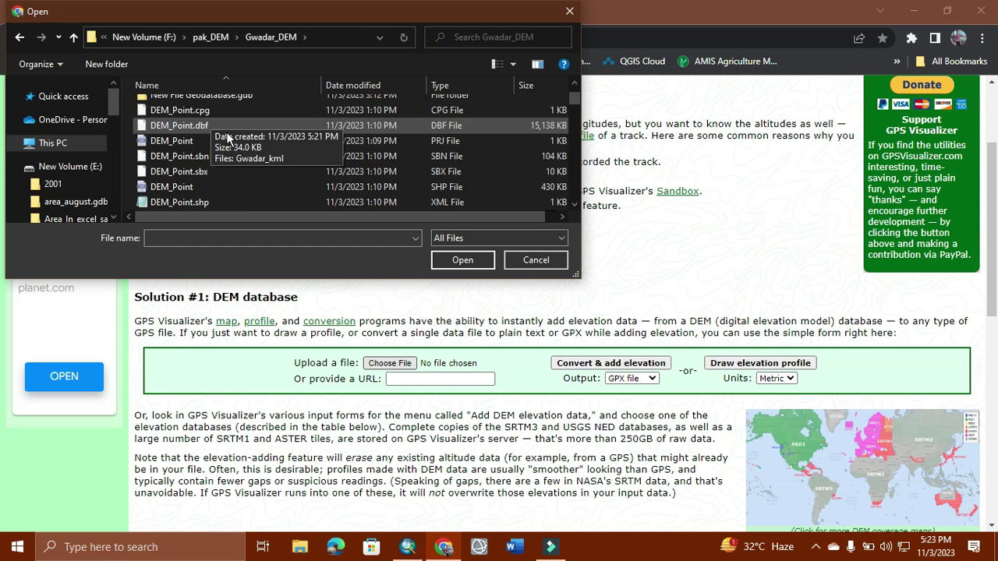
scroll(247, 150, "down", 3)
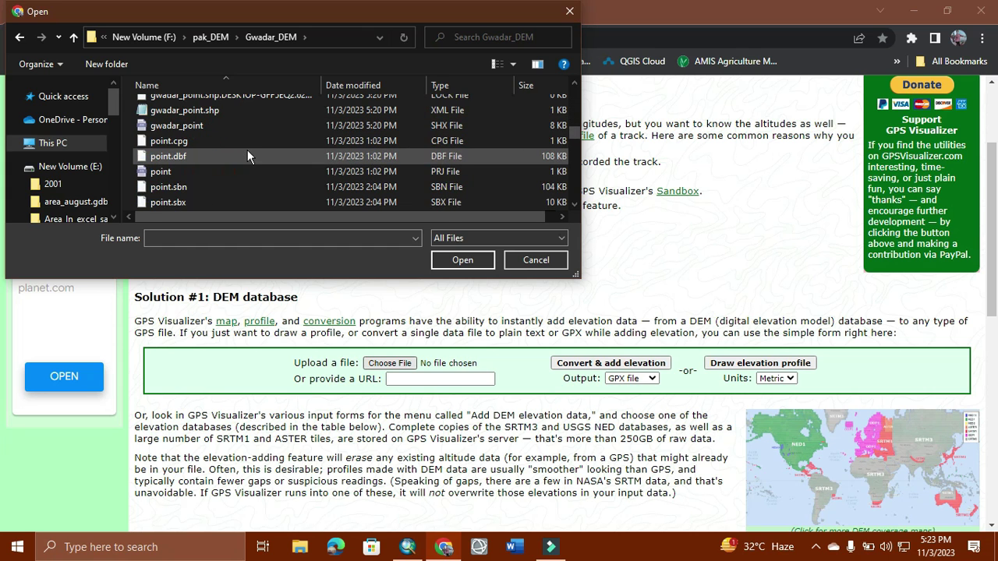
scroll(248, 154, "up", 8)
left_click(196, 121)
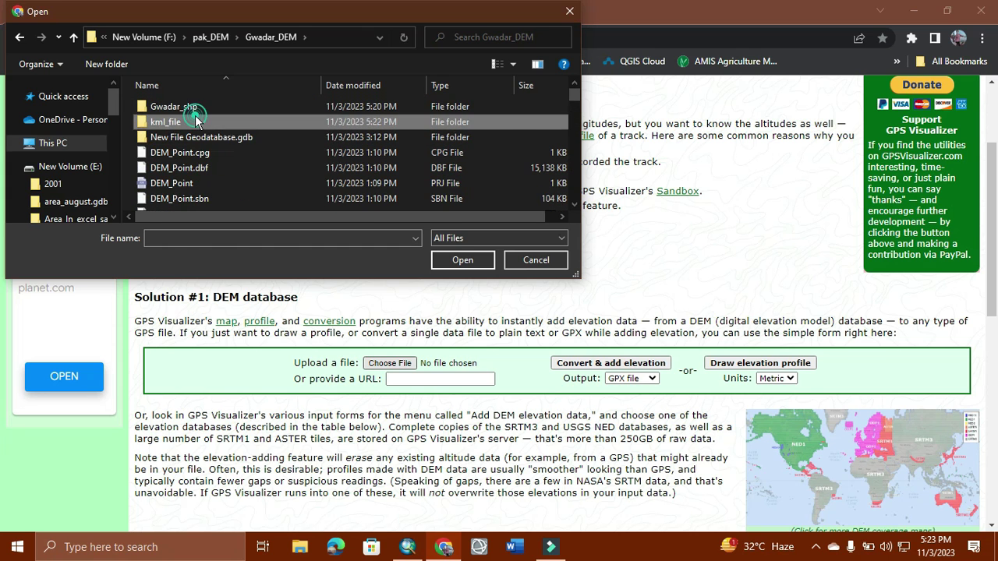
double_click(196, 121)
left_click(195, 107)
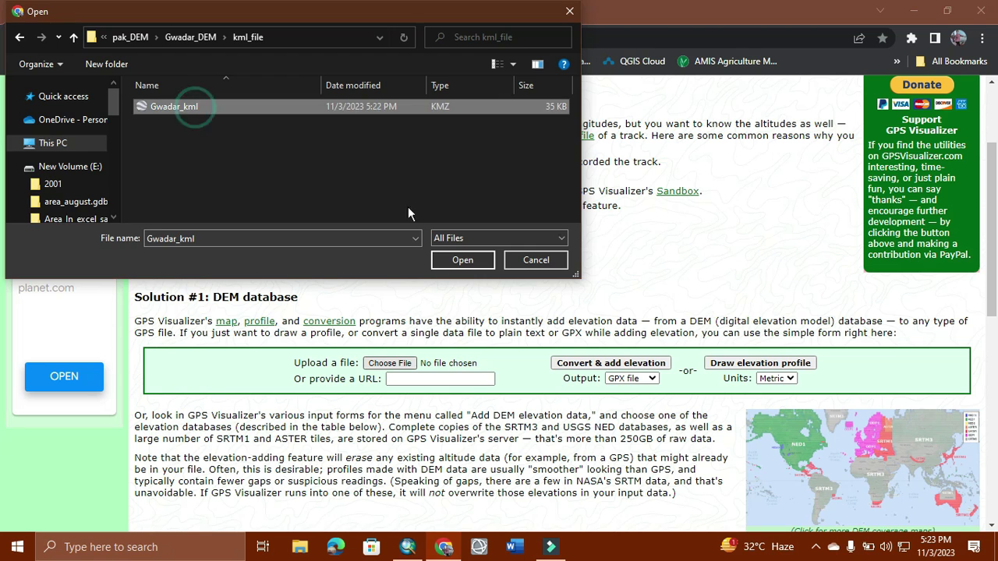
left_click(462, 260)
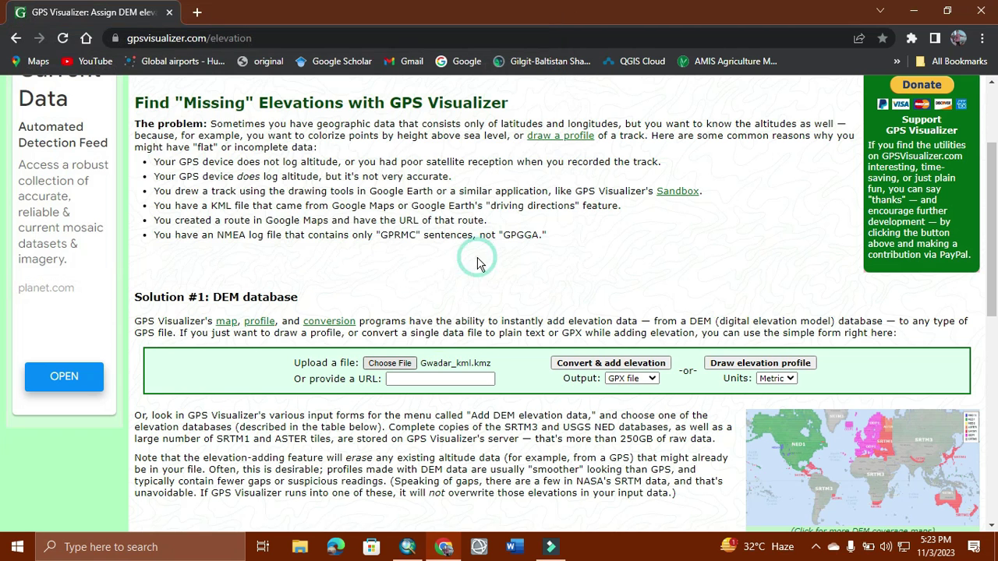
Convert the uploaded Gwadar_kml.kmz to GPX with elevation added and save the downloaded GPX file in pak_DEM\Gwadar_DEM\kml_file.
left_click(595, 369)
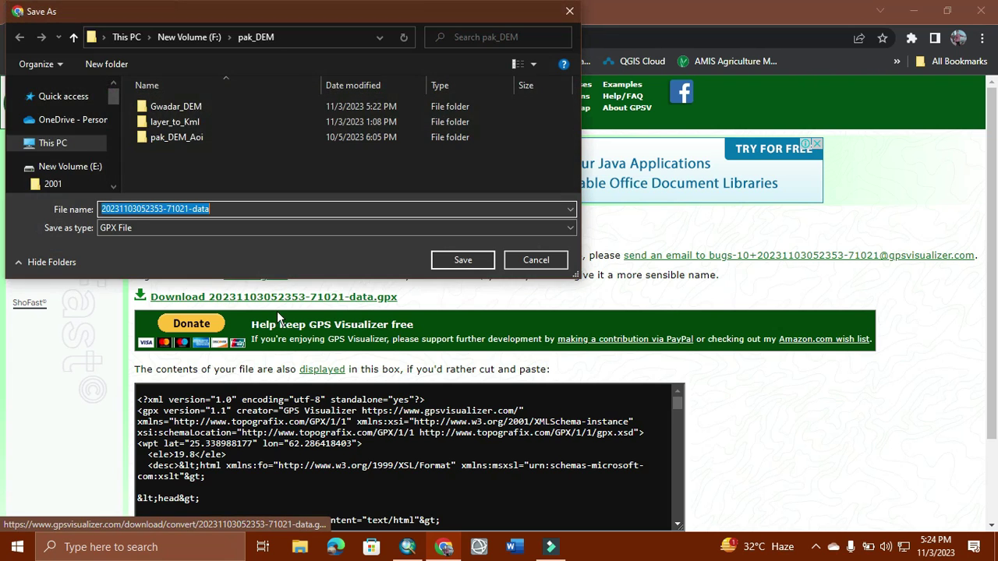
double_click(205, 106)
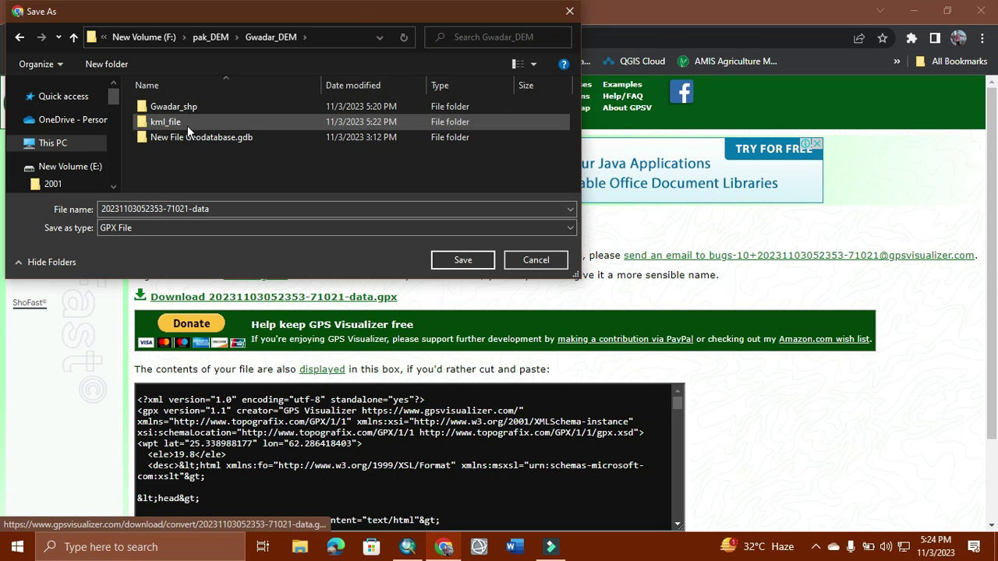
left_click(187, 125)
double_click(187, 125)
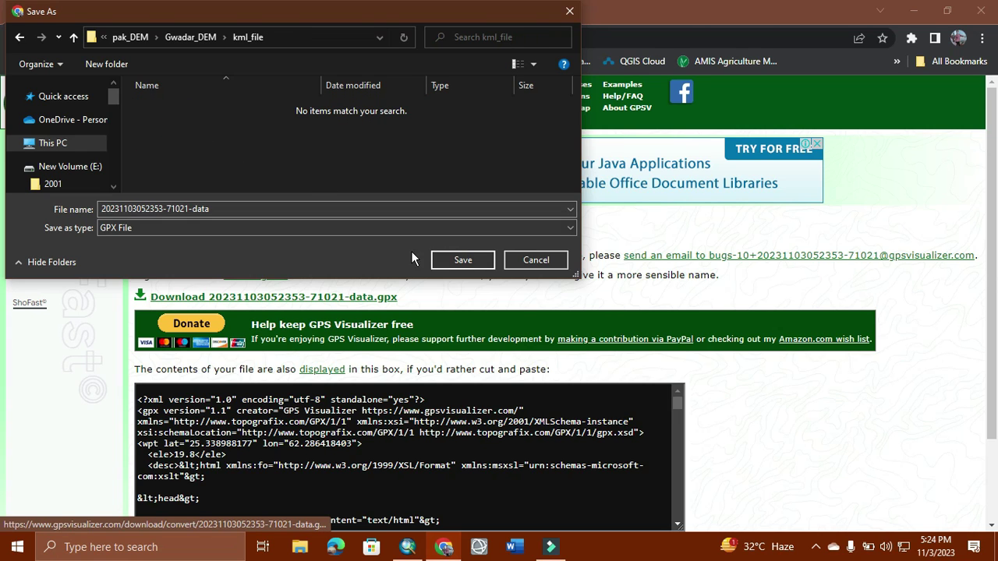
left_click(469, 260)
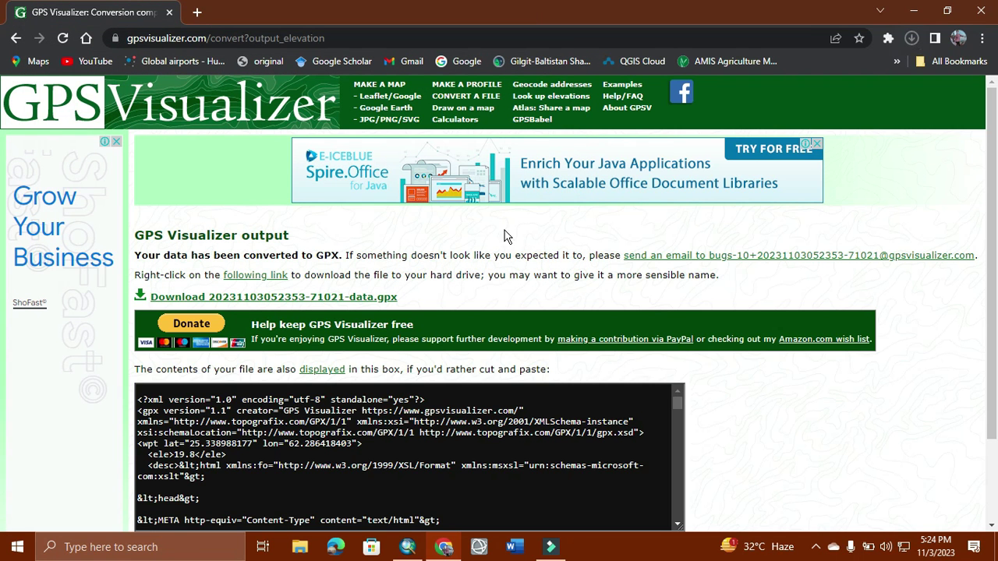
Switch to ArcMap, search for "gpx to feature" and open the GPX To Features conversion tool.
left_click(917, 11)
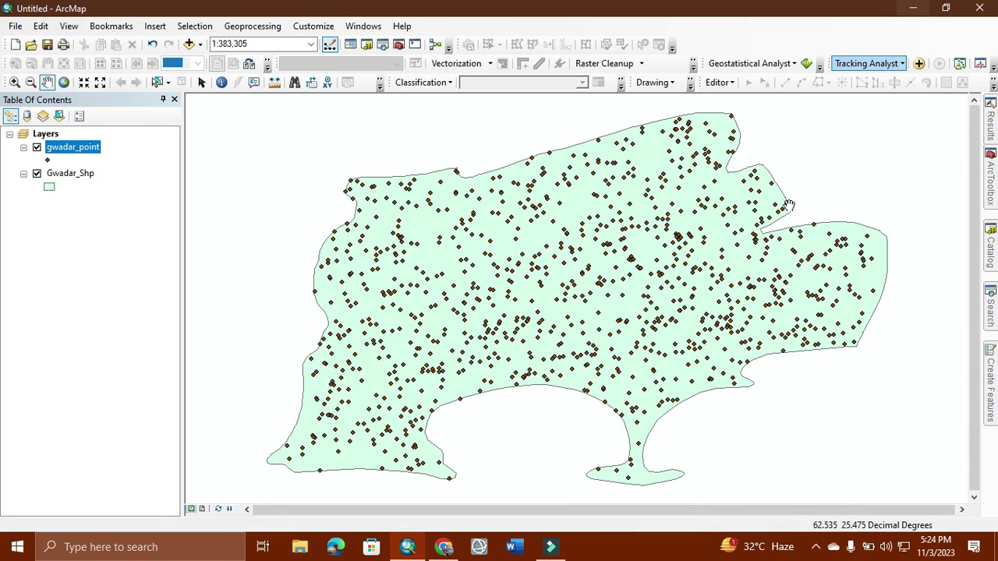
left_click(991, 310)
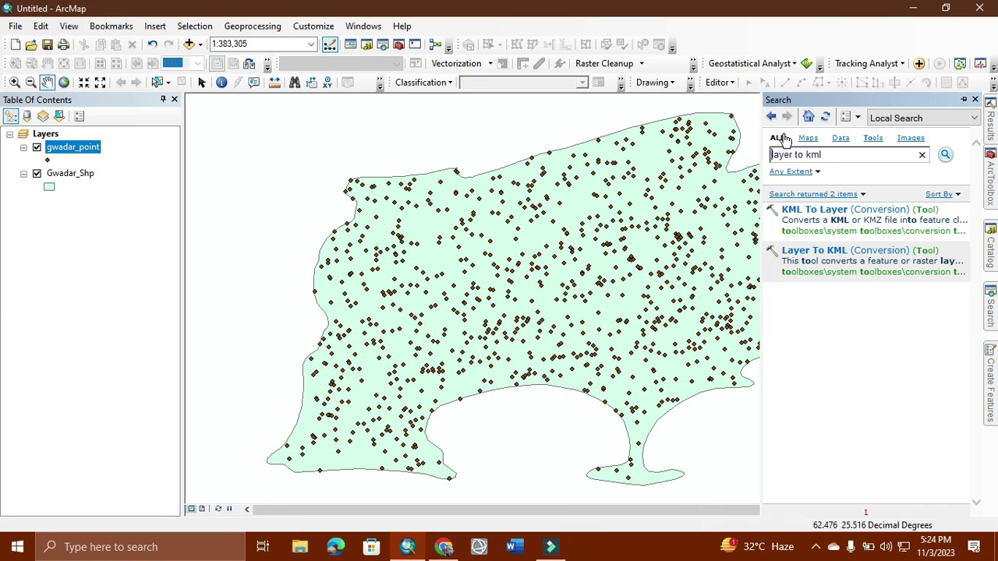
left_click(835, 155)
key("BackSpace")
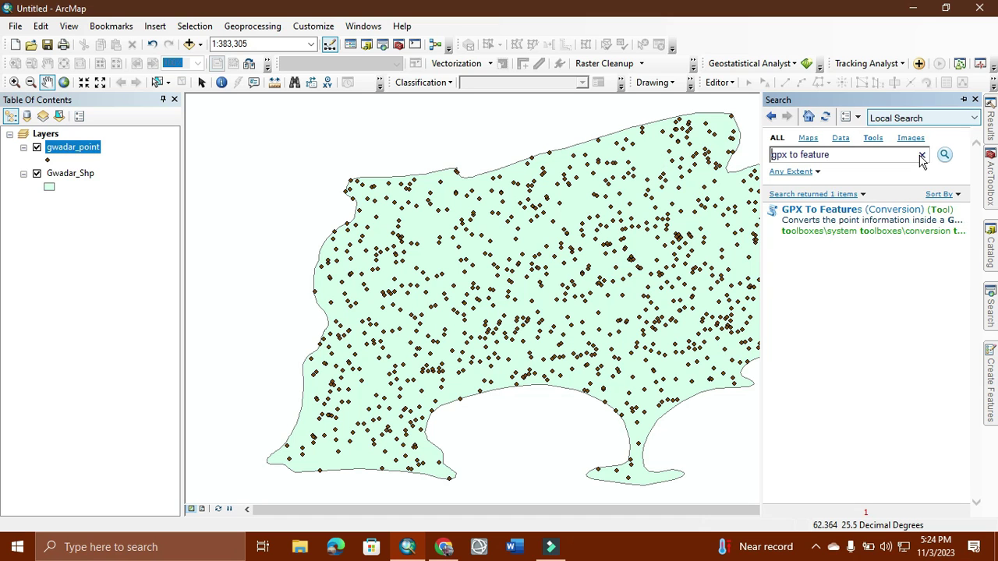
left_click(789, 211)
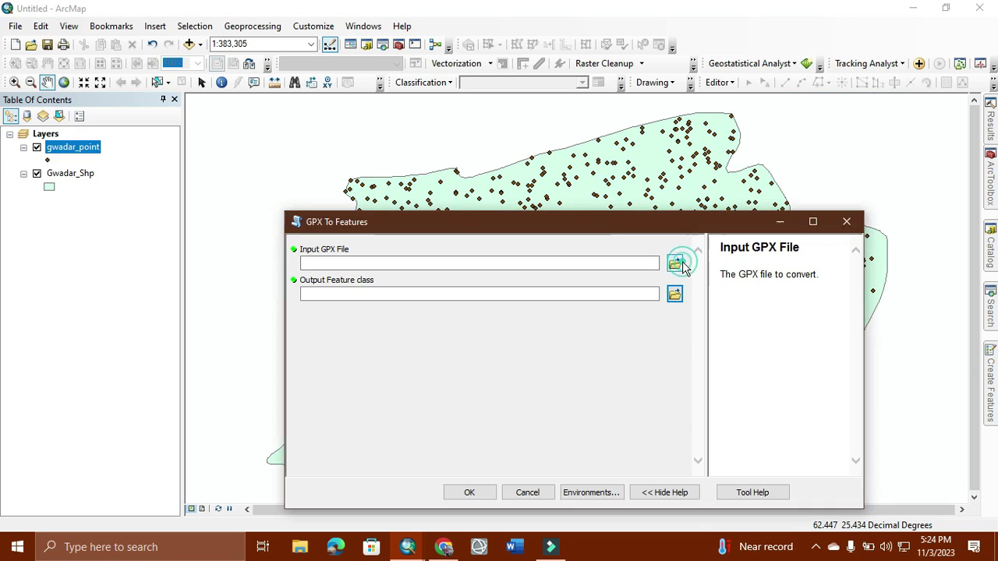
left_click(674, 263)
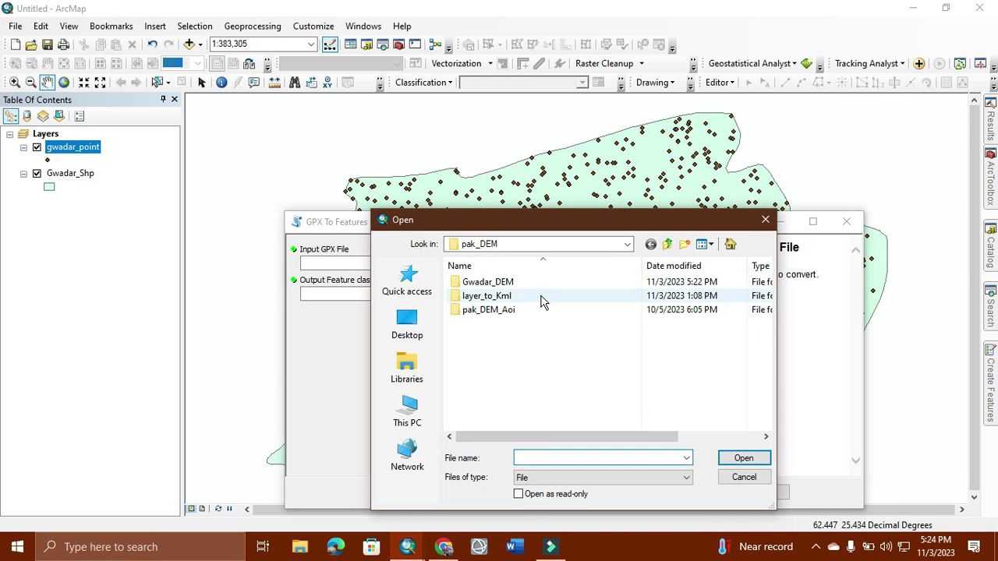
double_click(541, 297)
left_click(545, 286)
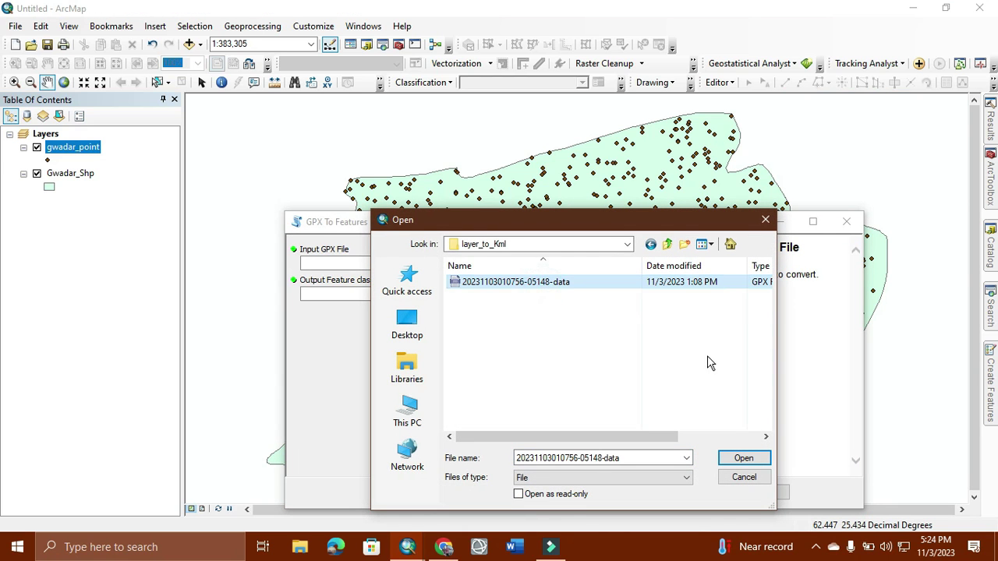
left_click(743, 458)
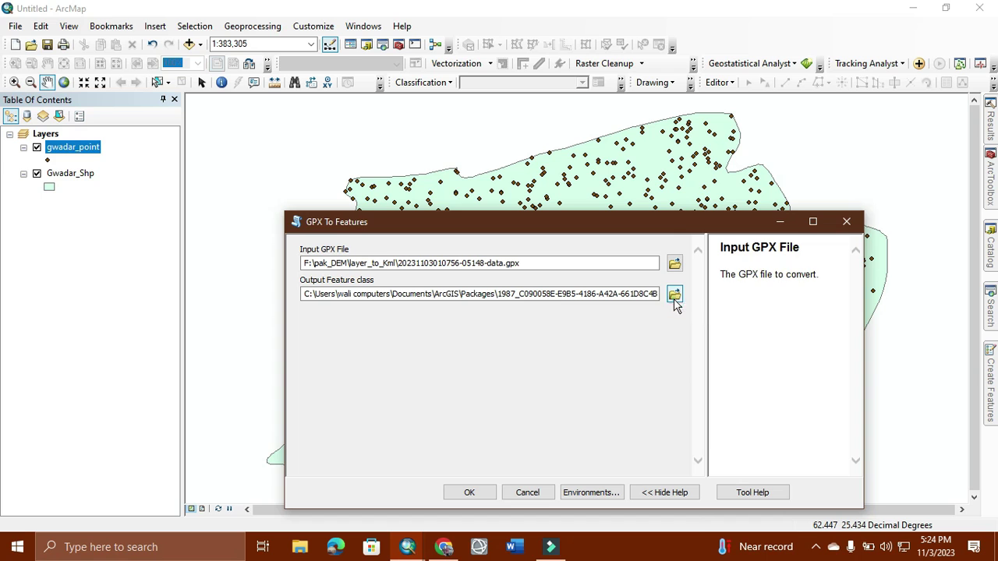
Name the output feature class DEM_Point_Gwadar.shp in the Gwadar_DEM folder and run the GPX conversion.
left_click(674, 296)
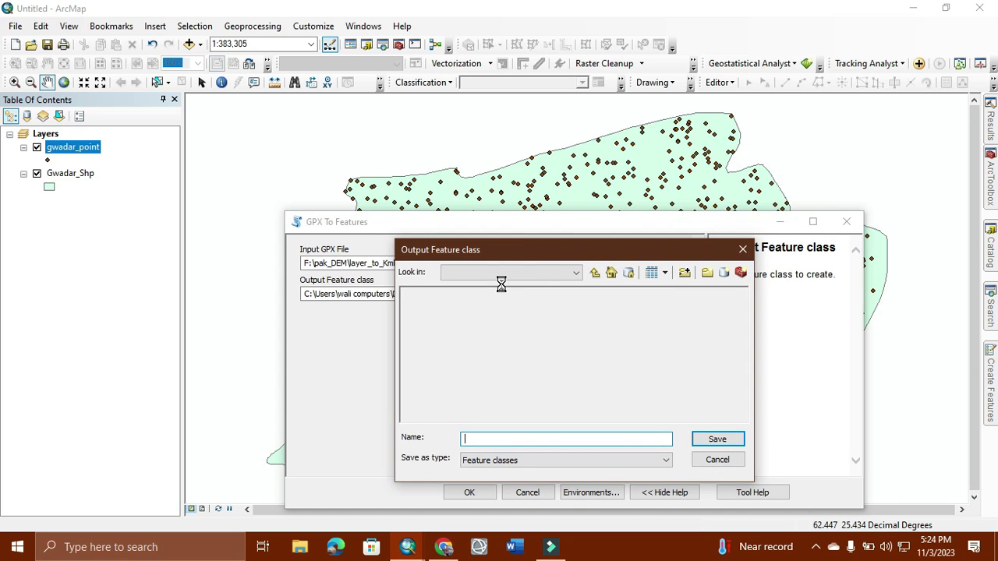
left_click(595, 274)
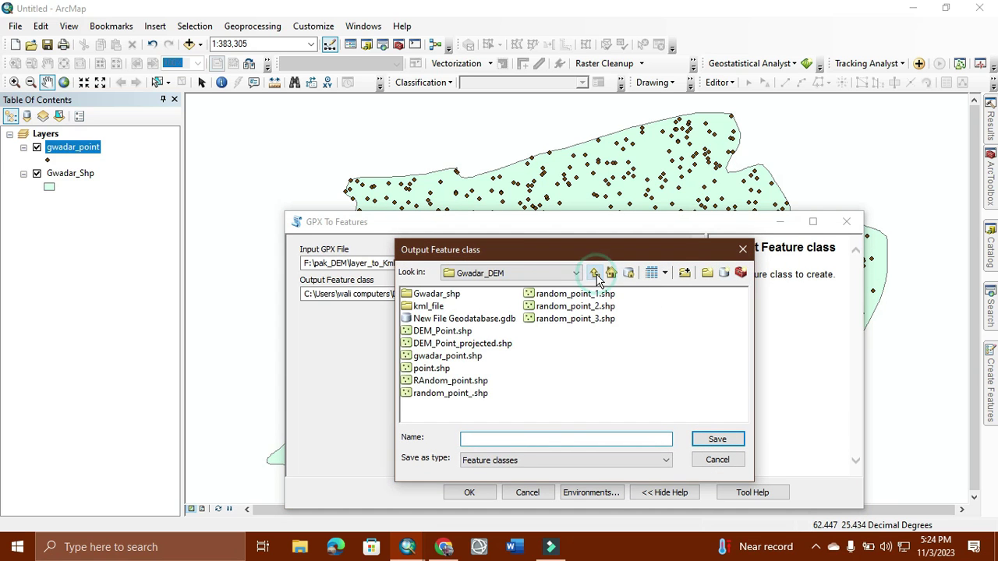
left_click(564, 462)
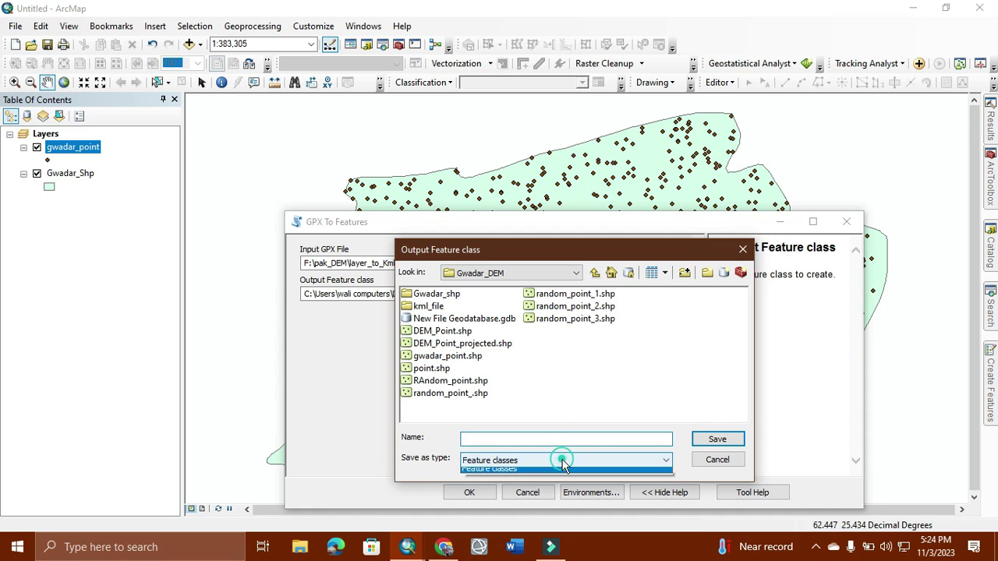
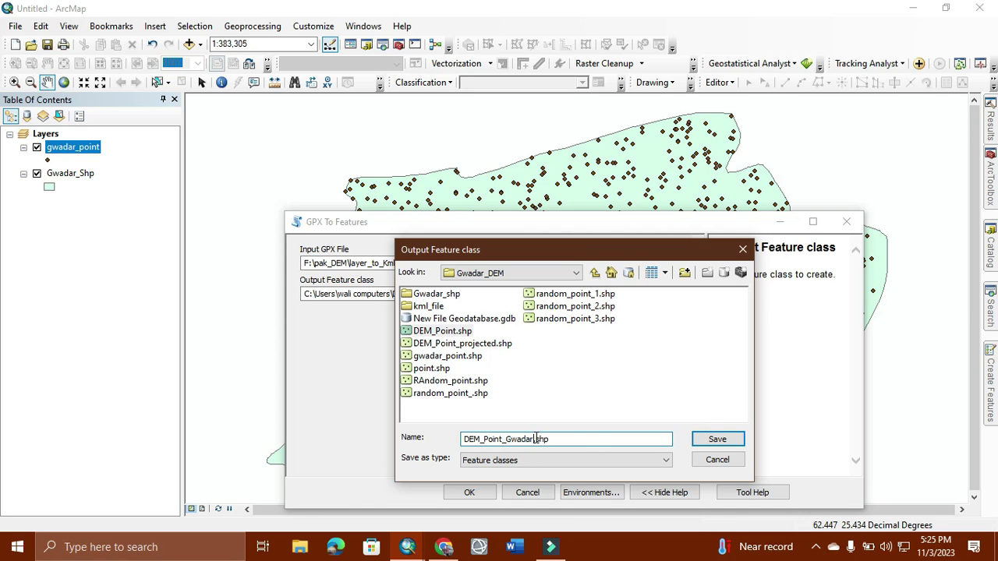
left_click(711, 442)
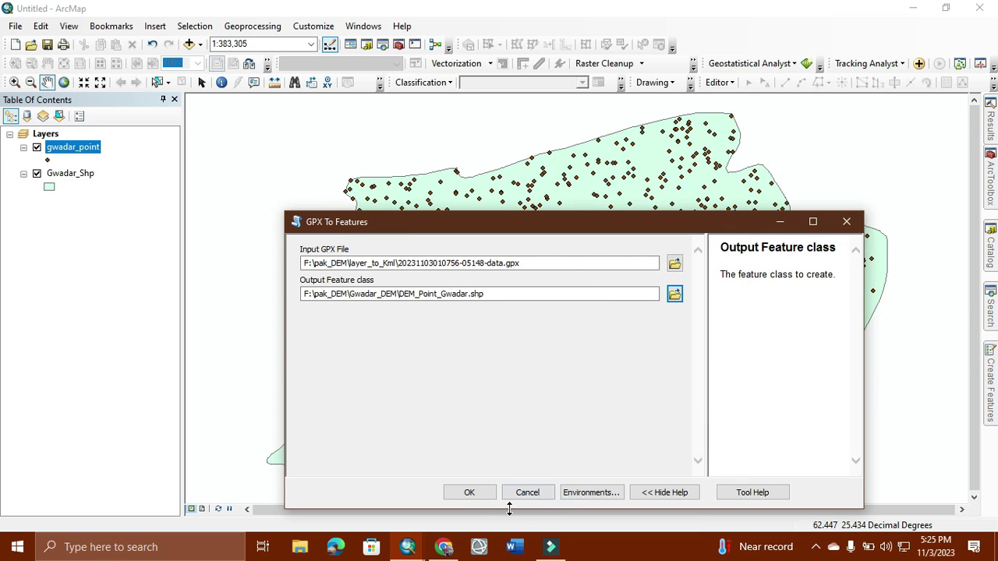
left_click(478, 493)
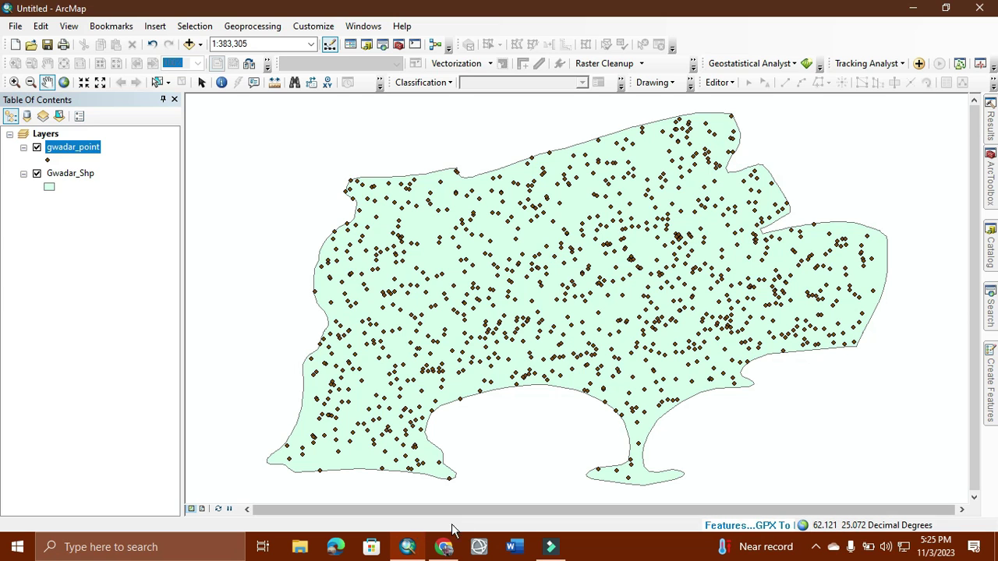
Switch to File Explorer, open the zones image in F:\pak_DEM to examine the UTM zones, and return to ArcMap.
left_click(301, 546)
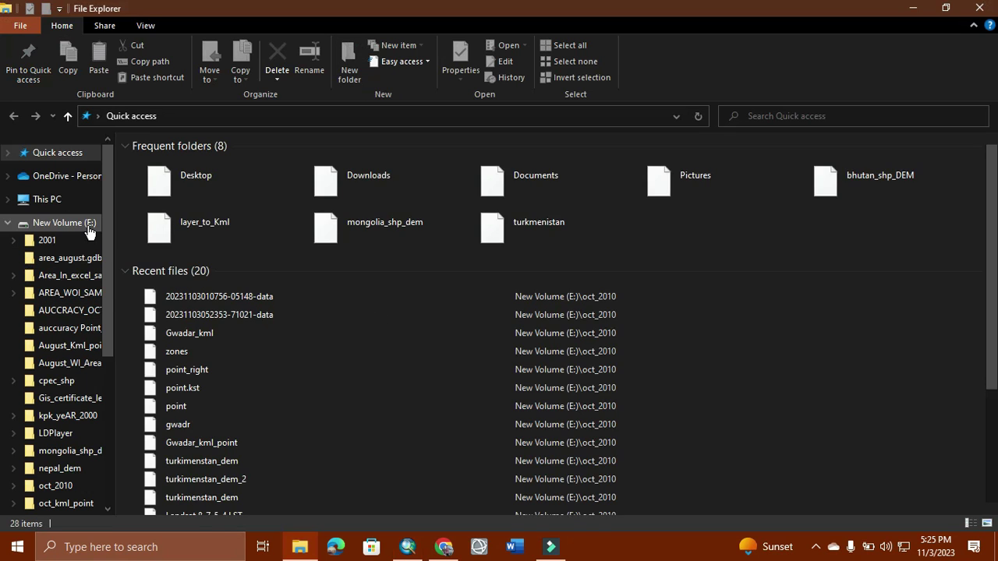
left_click(85, 223)
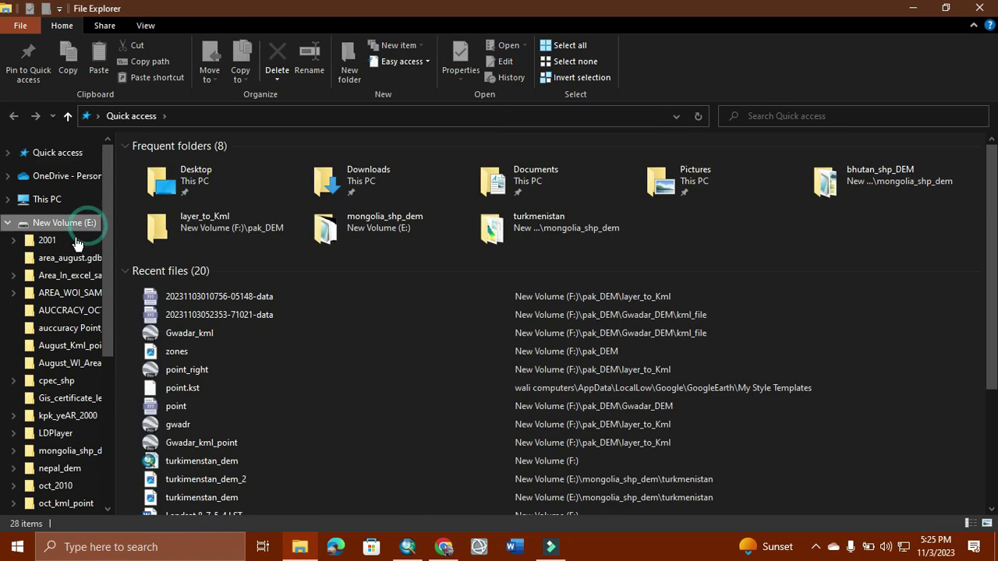
left_click(9, 227)
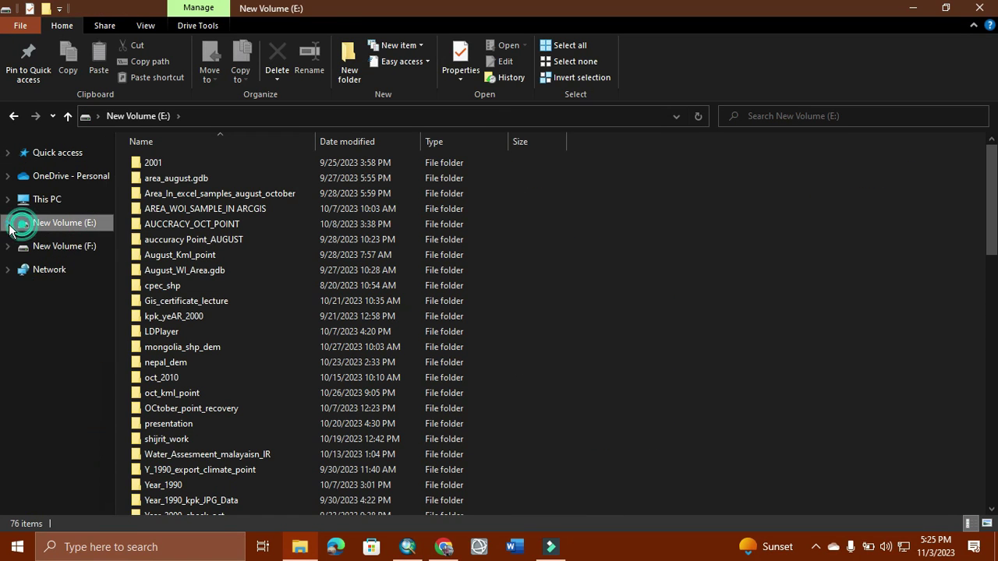
left_click(17, 248)
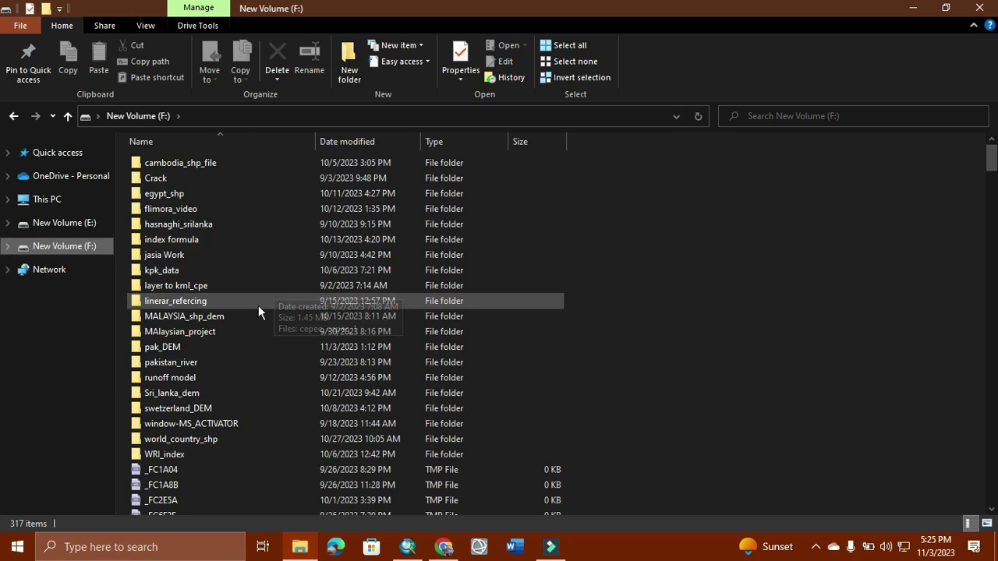
scroll(258, 306, "down", 3)
left_click(185, 218)
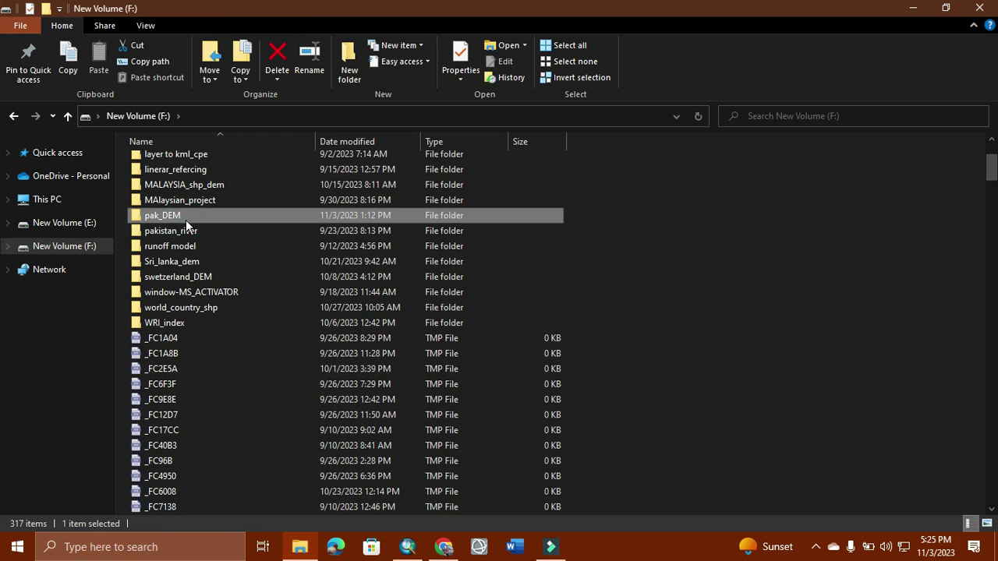
double_click(186, 220)
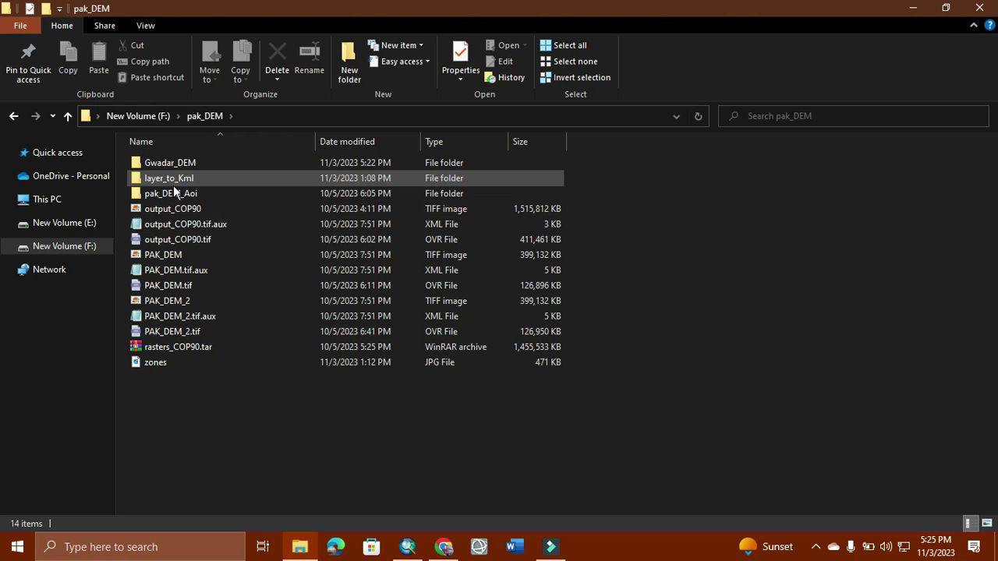
left_click(193, 364)
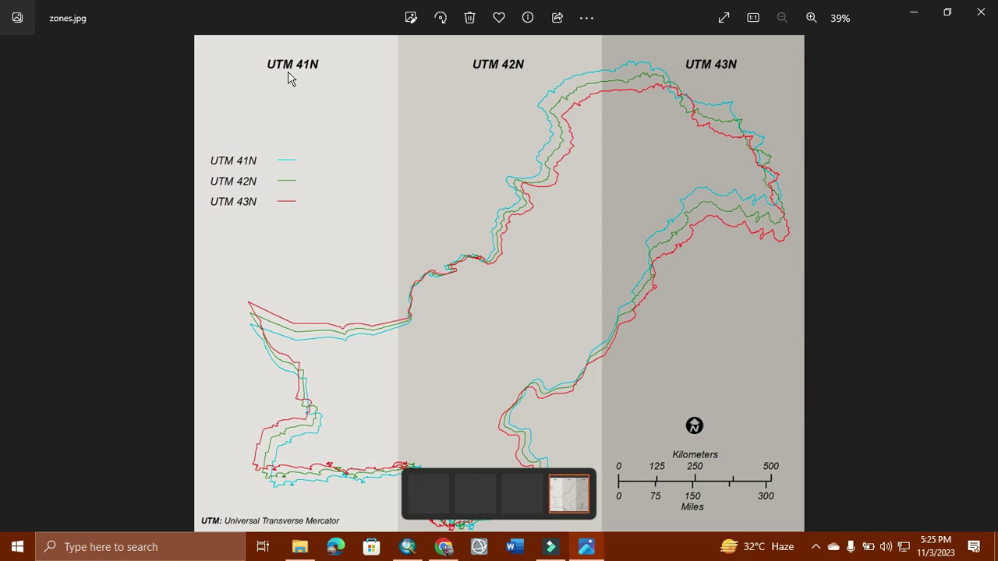
left_click(917, 14)
left_click(913, 10)
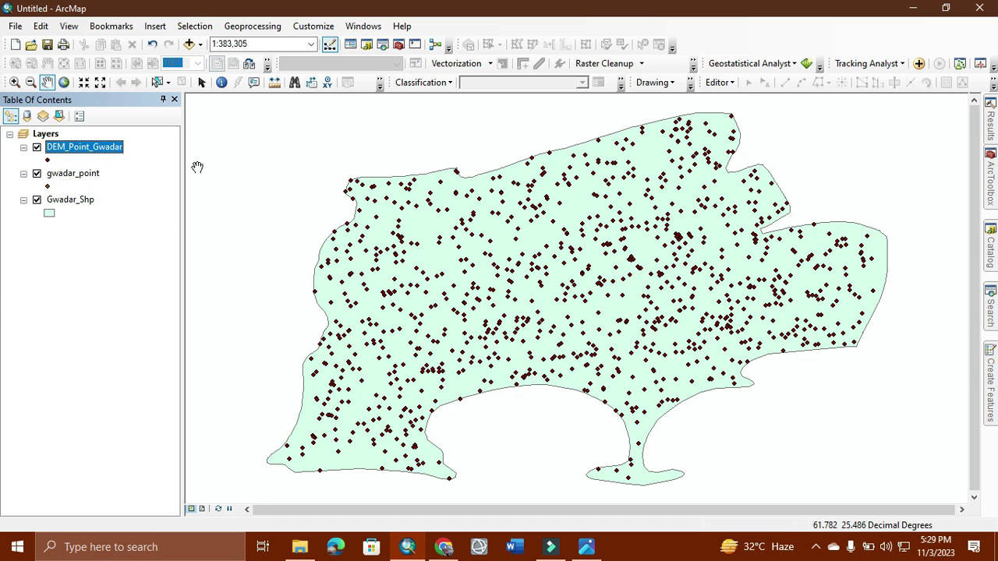
Hide the gwadar_point layer, then search for "project" and open the Project (Data Management) tool.
left_click(37, 173)
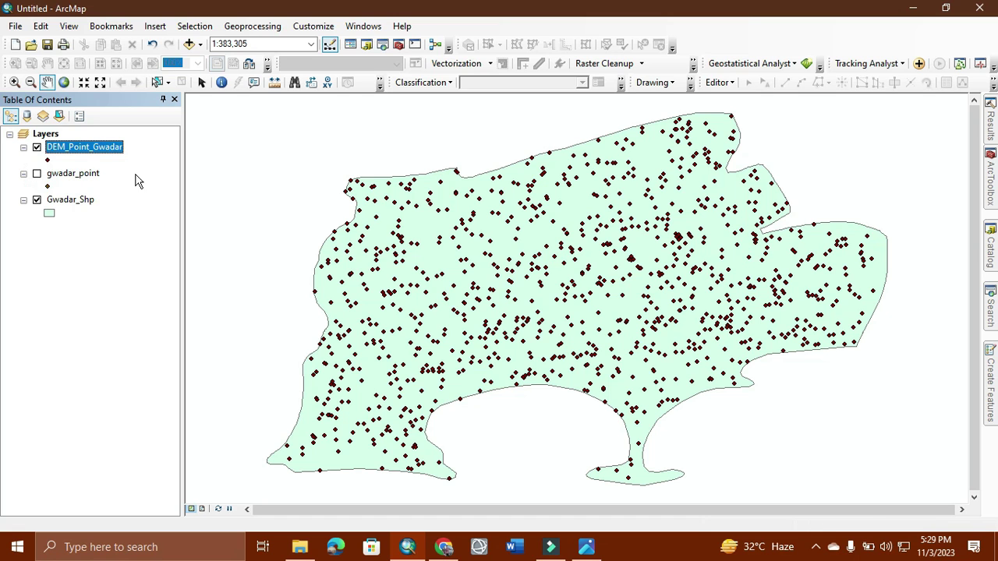
left_click(990, 304)
left_click(863, 156)
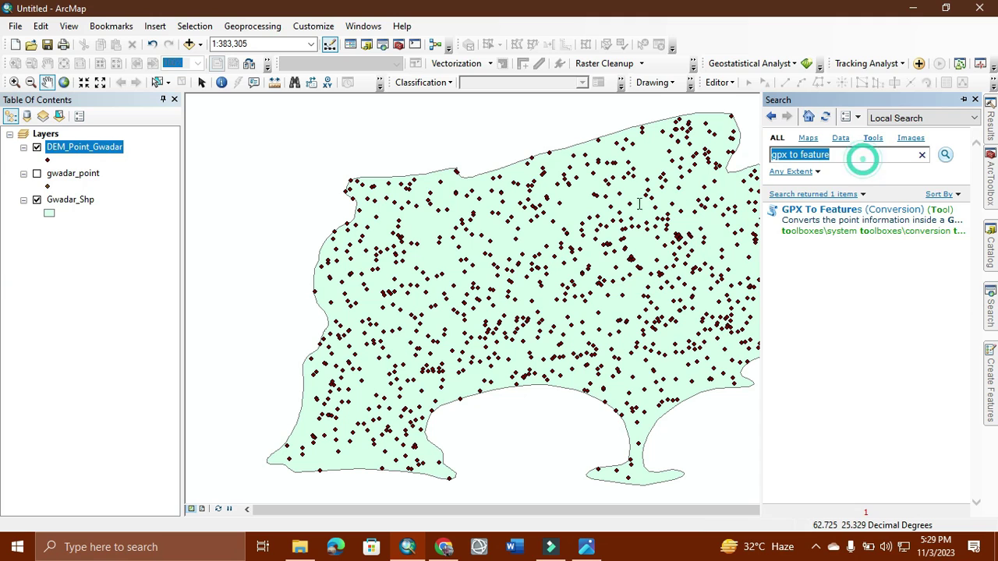
key("BackSpace")
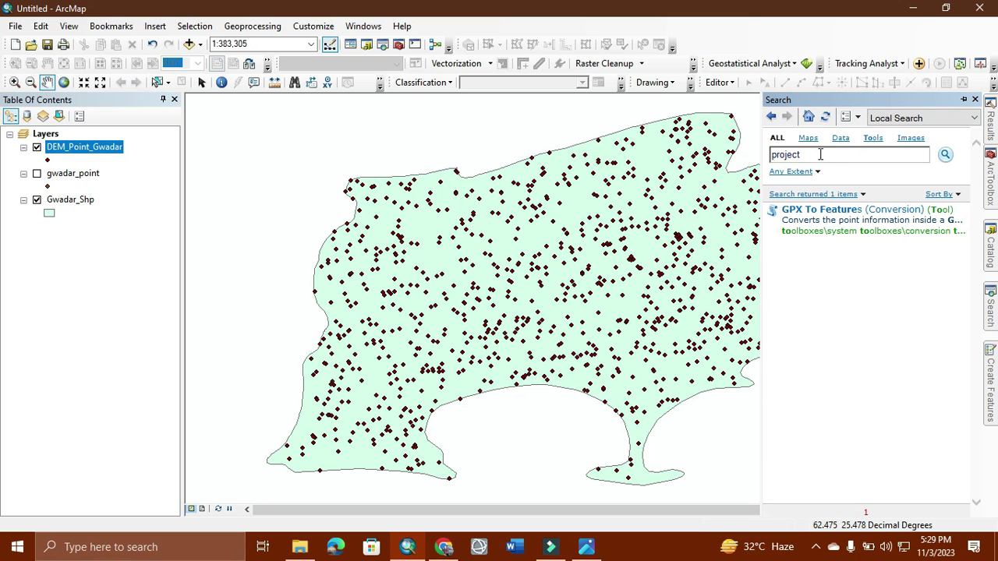
key("Return")
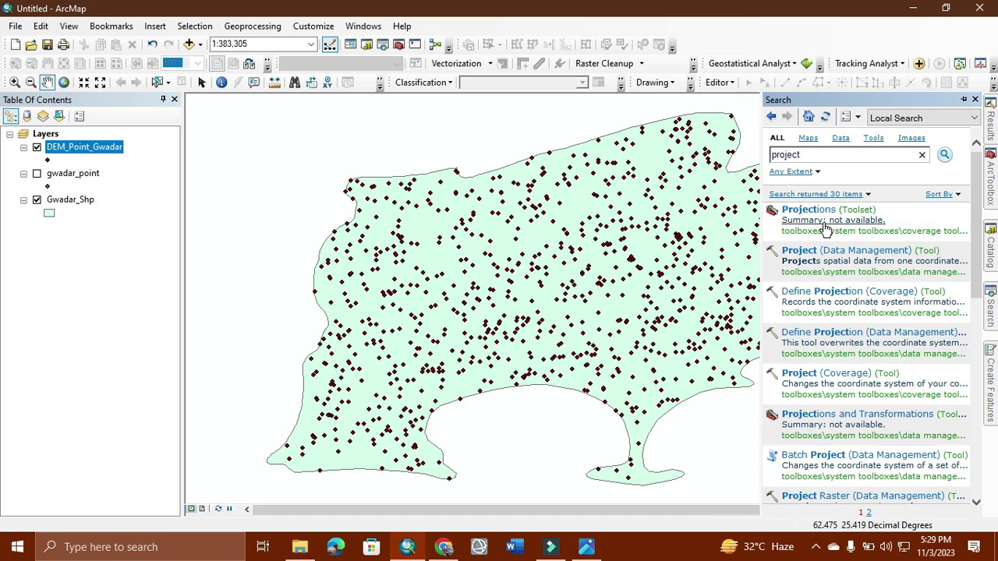
left_click(816, 251)
left_click(816, 251)
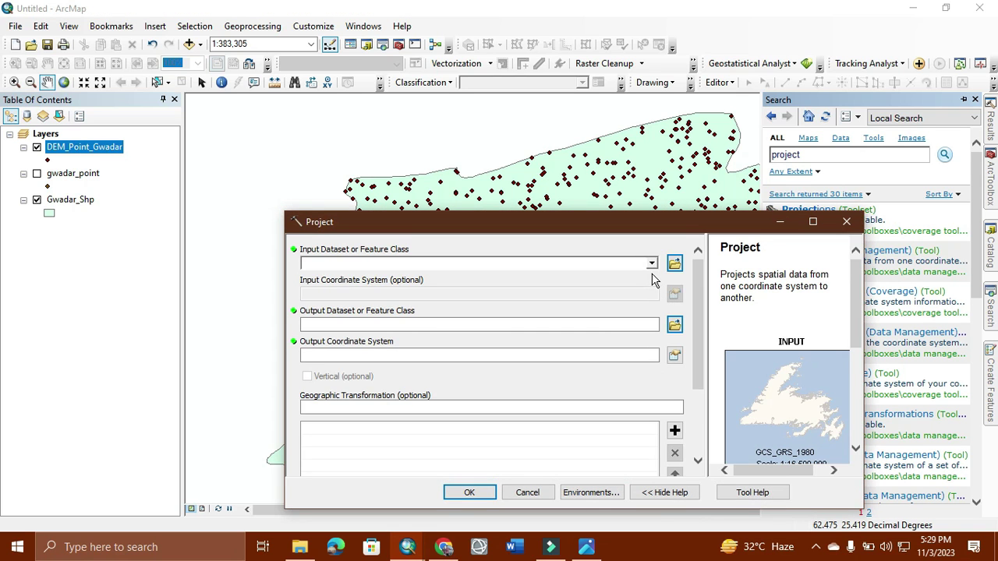
Set DEM_Point_Gwadar as the input to project and choose WGS 1984 UTM Zone 41N as the output coordinate system.
left_click(651, 263)
left_click(381, 277)
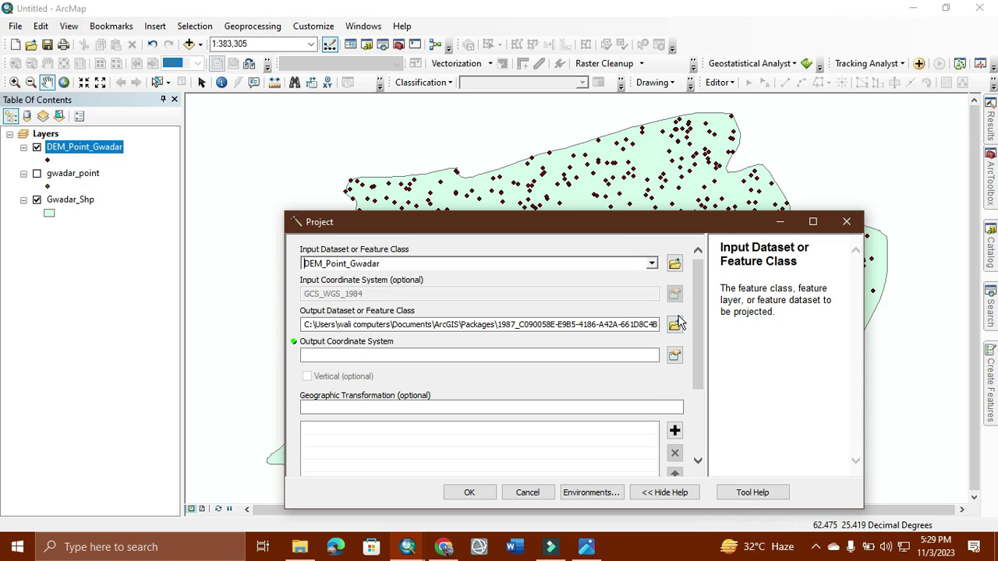
left_click(675, 356)
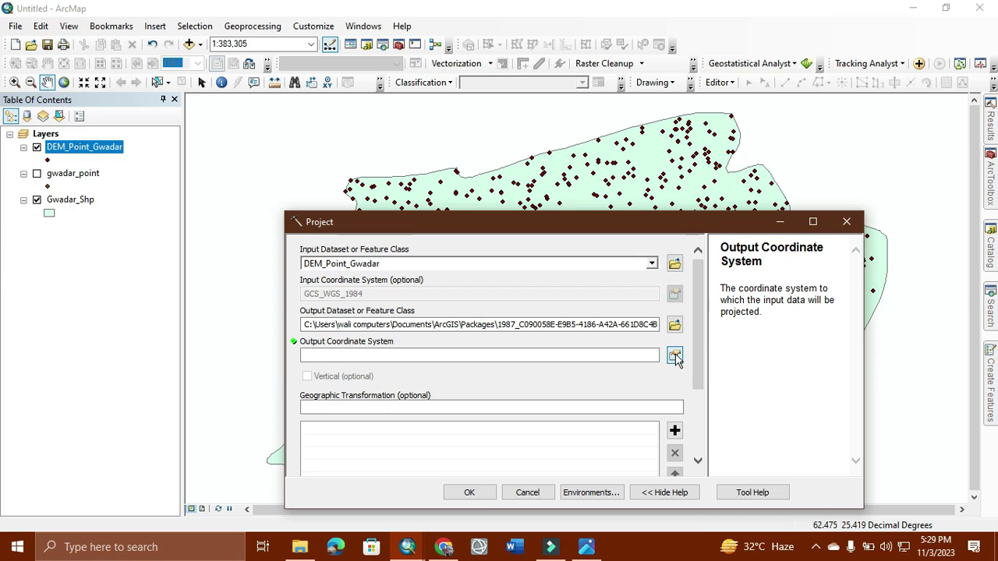
left_click(675, 361)
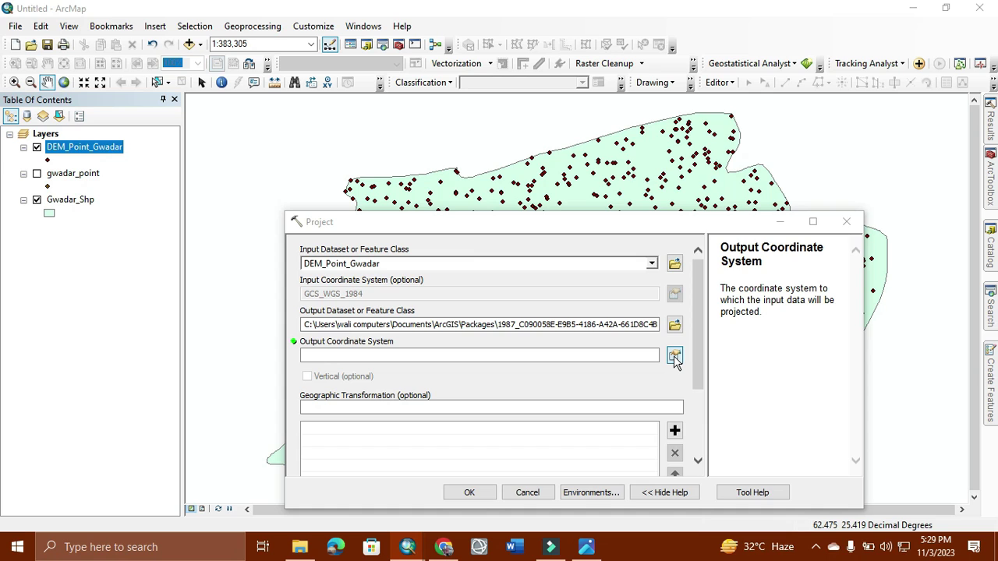
scroll(526, 296, "down", 15)
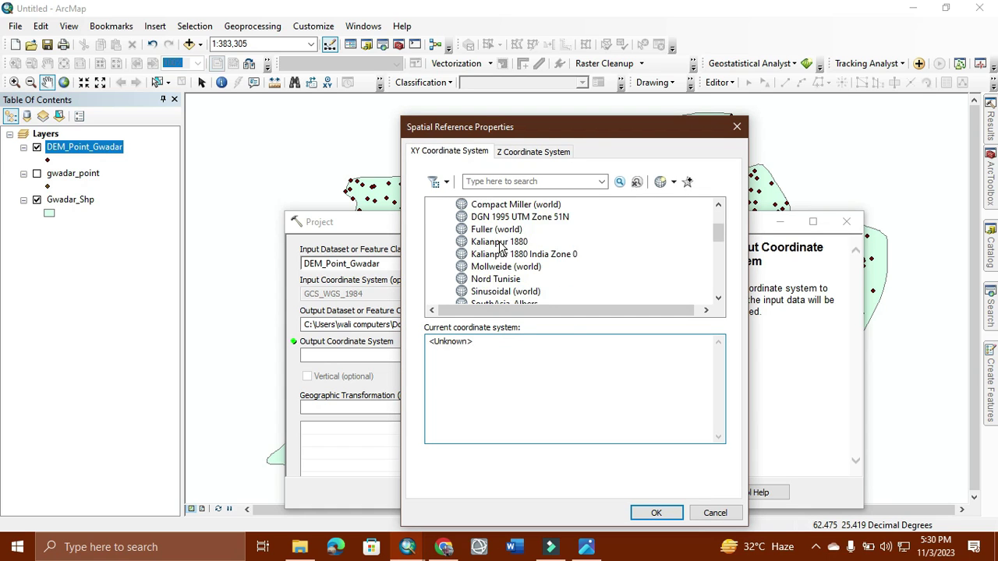
scroll(506, 257, "down", 3)
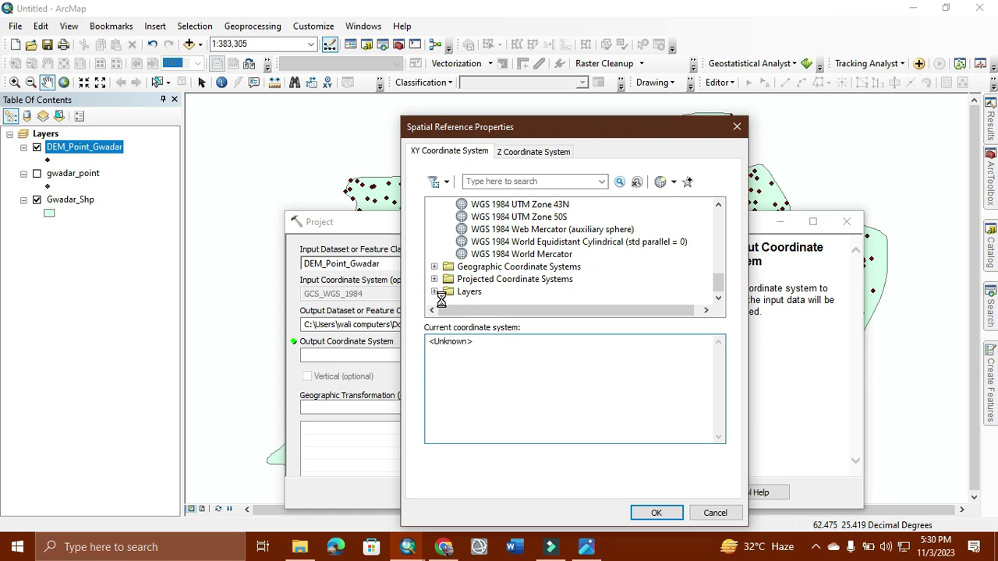
scroll(471, 261, "down", 2)
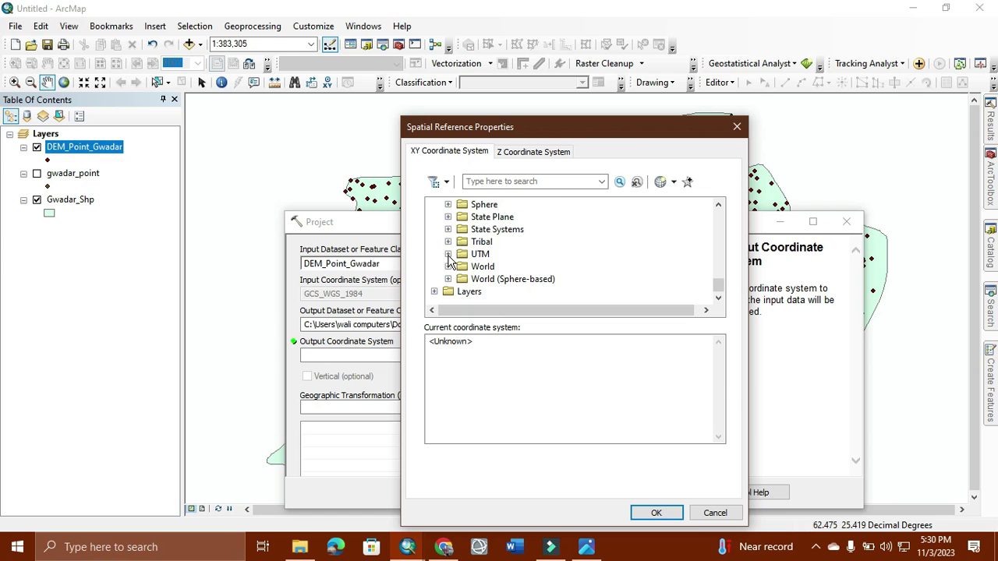
left_click(448, 255)
scroll(476, 267, "down", 3)
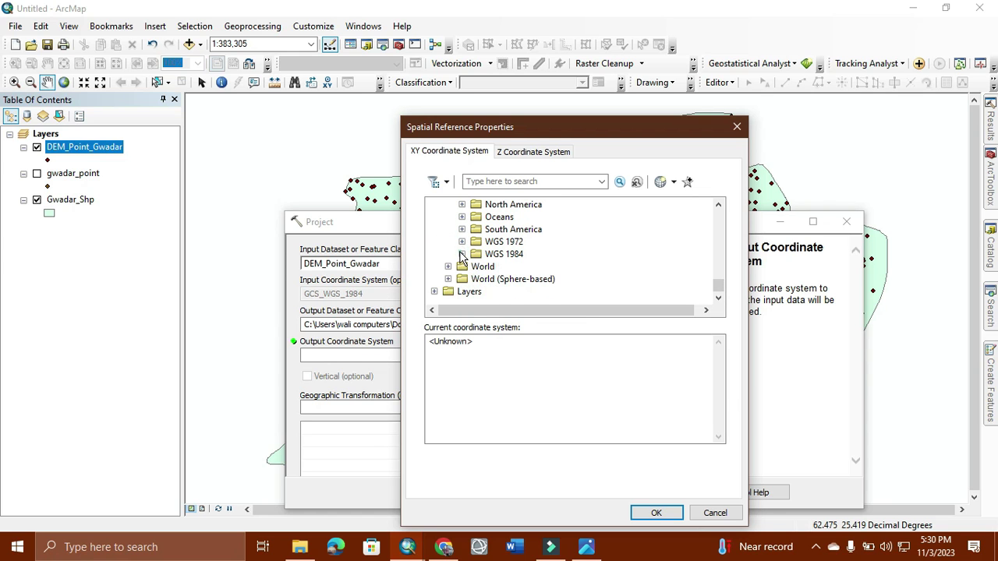
left_click(462, 254)
left_click(477, 266)
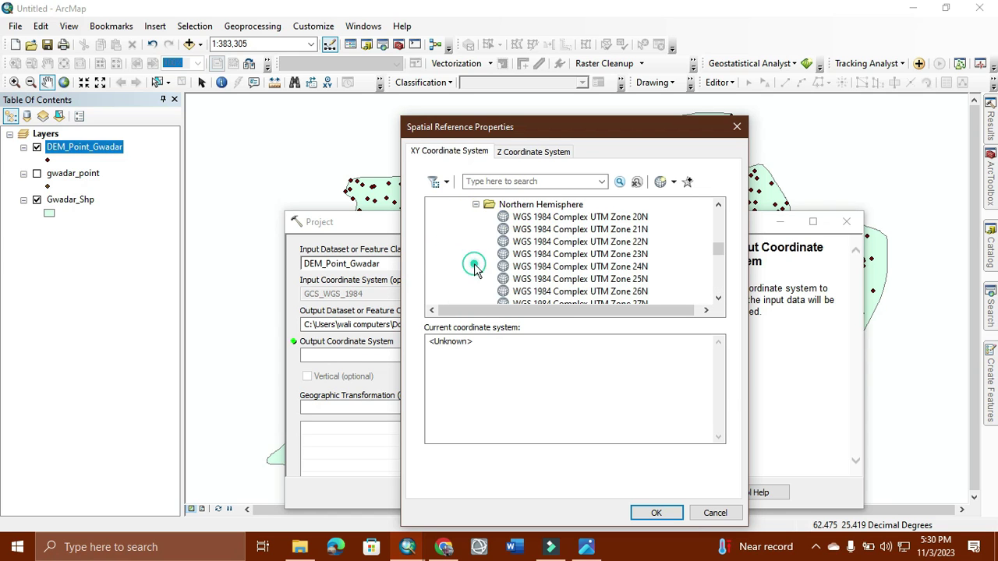
scroll(549, 266, "down", 9)
scroll(553, 269, "down", 9)
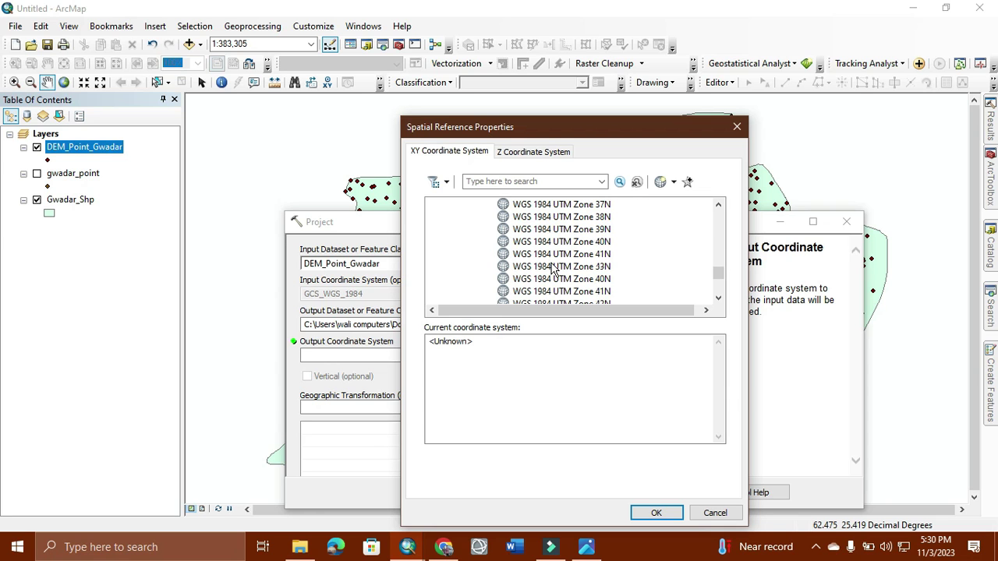
scroll(583, 246, "up", 1)
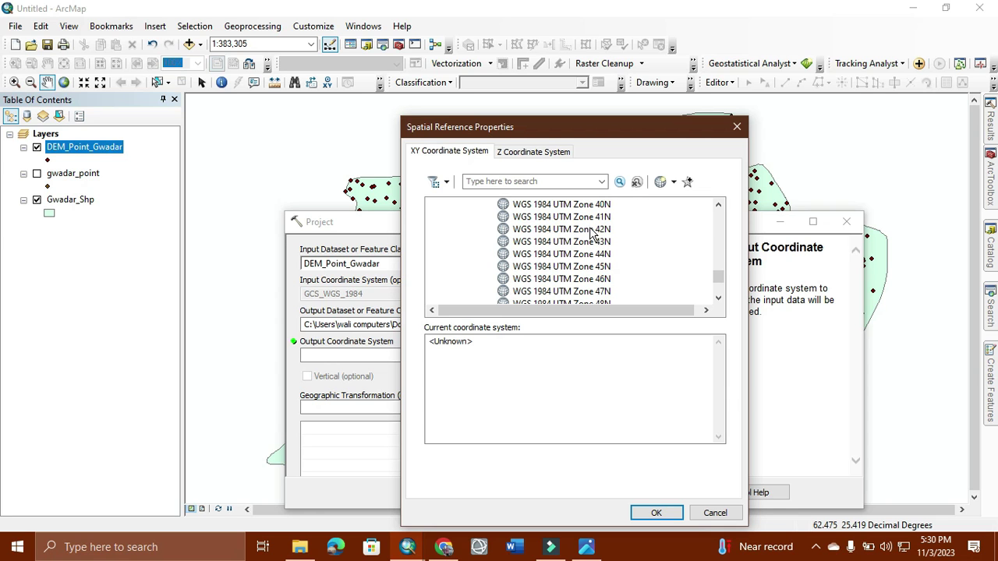
left_click(607, 256)
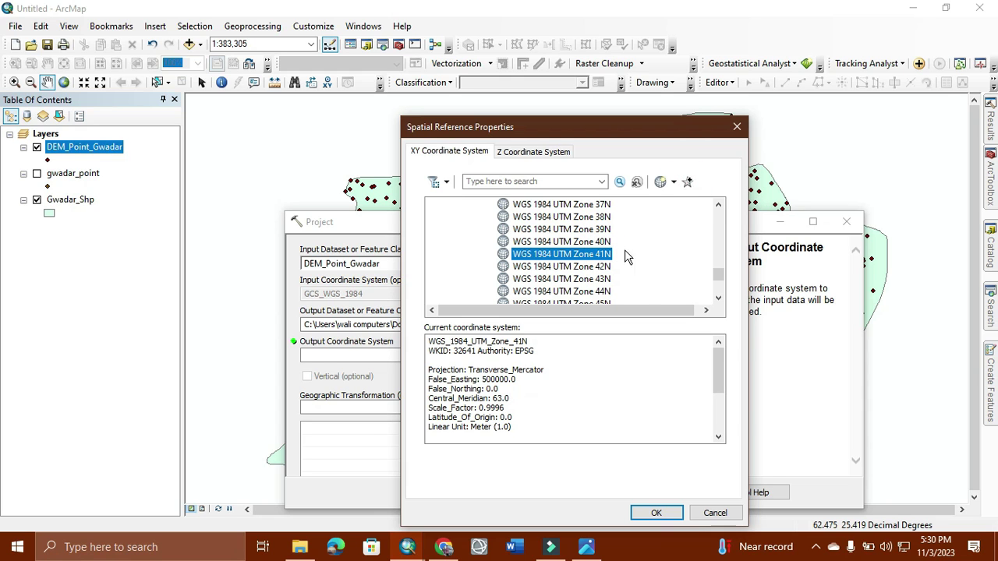
left_click(657, 513)
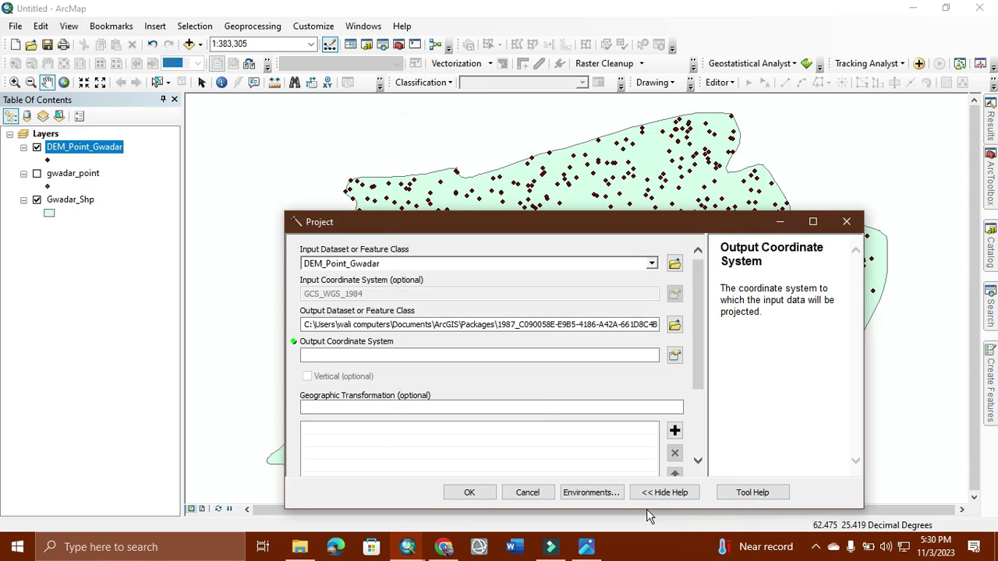
Name the projected output DEM_Point_projected_1.shp in the Gwadar_DEM folder and run the Project tool.
left_click(675, 326)
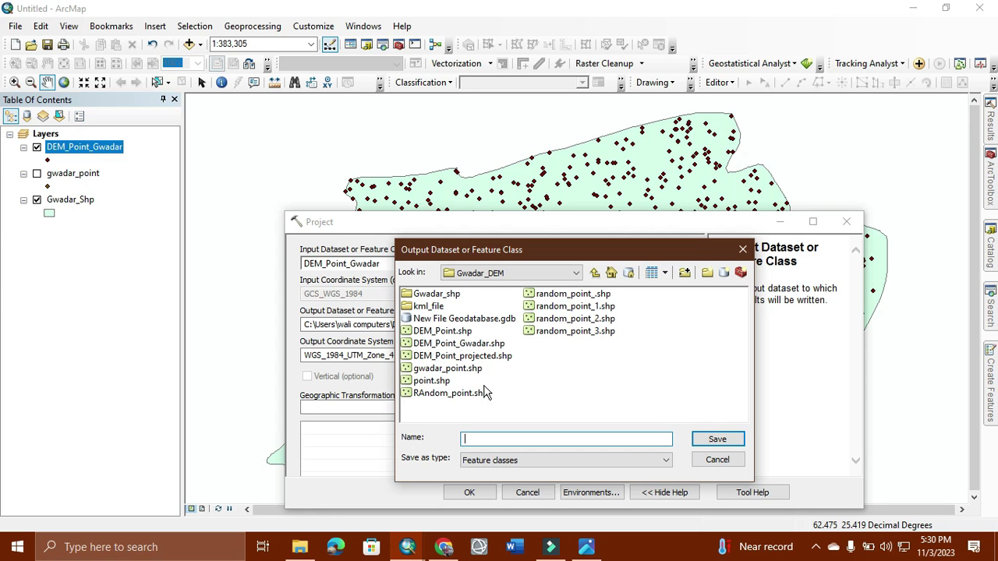
left_click(468, 358)
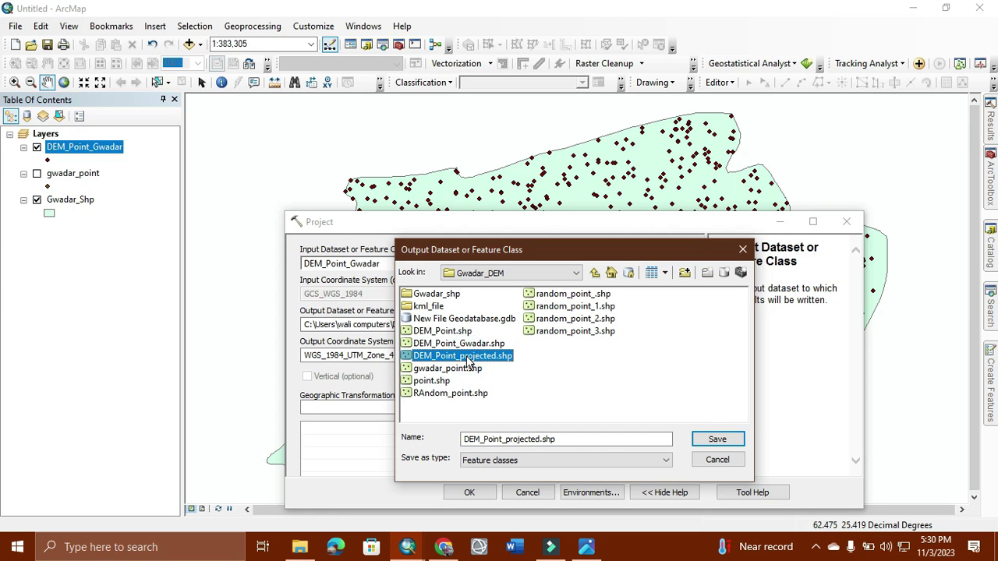
left_click(472, 344)
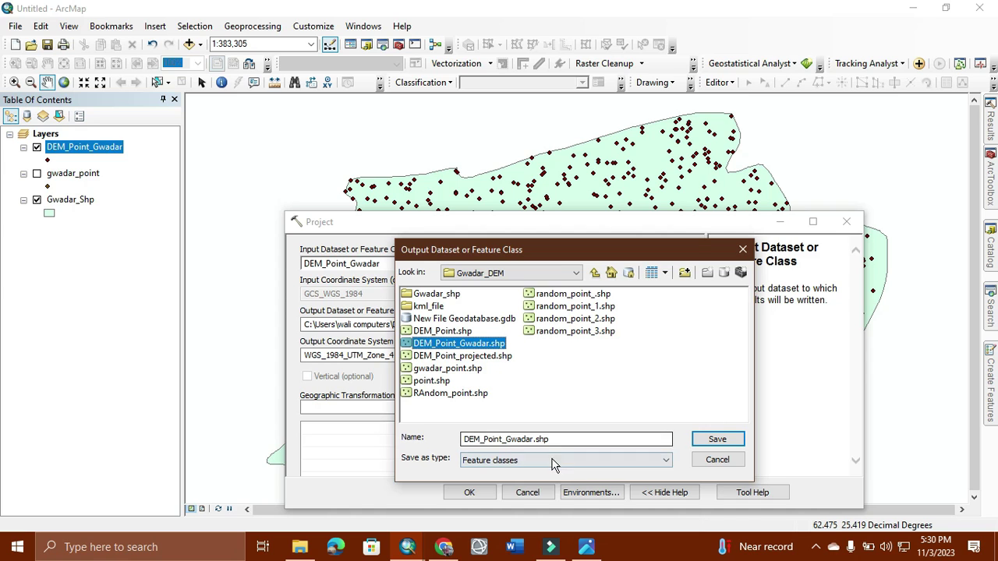
left_click(485, 354)
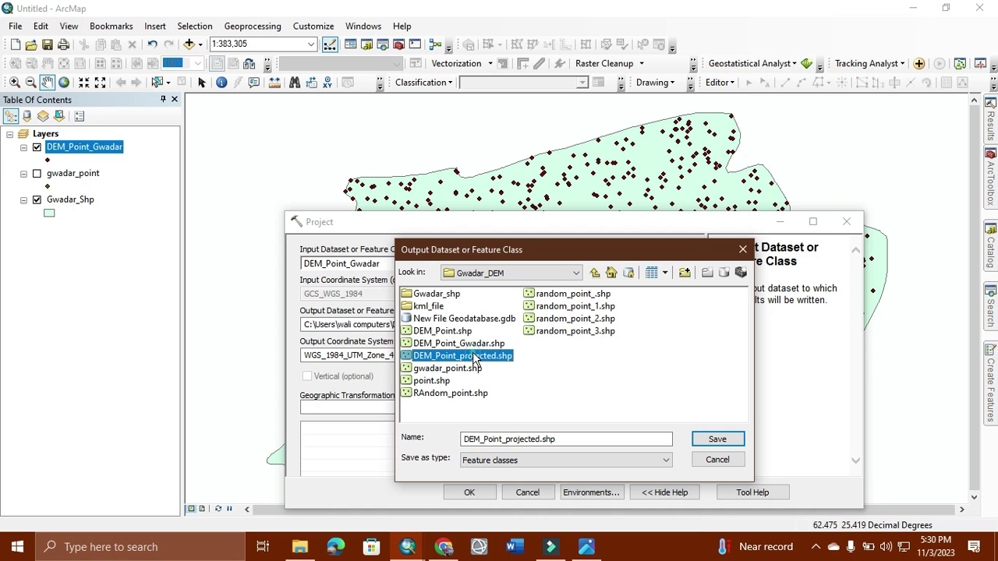
left_click(540, 439)
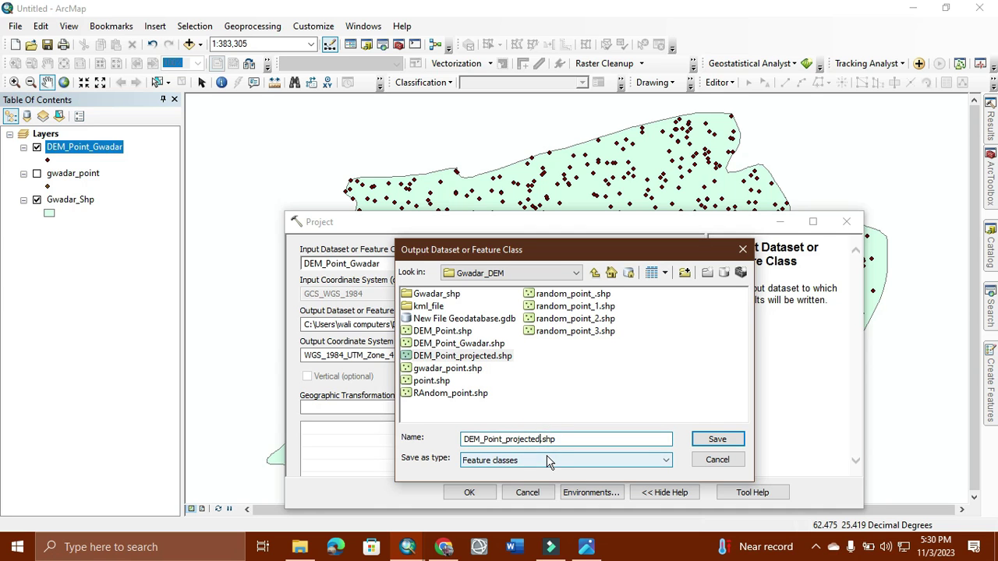
left_click(716, 439)
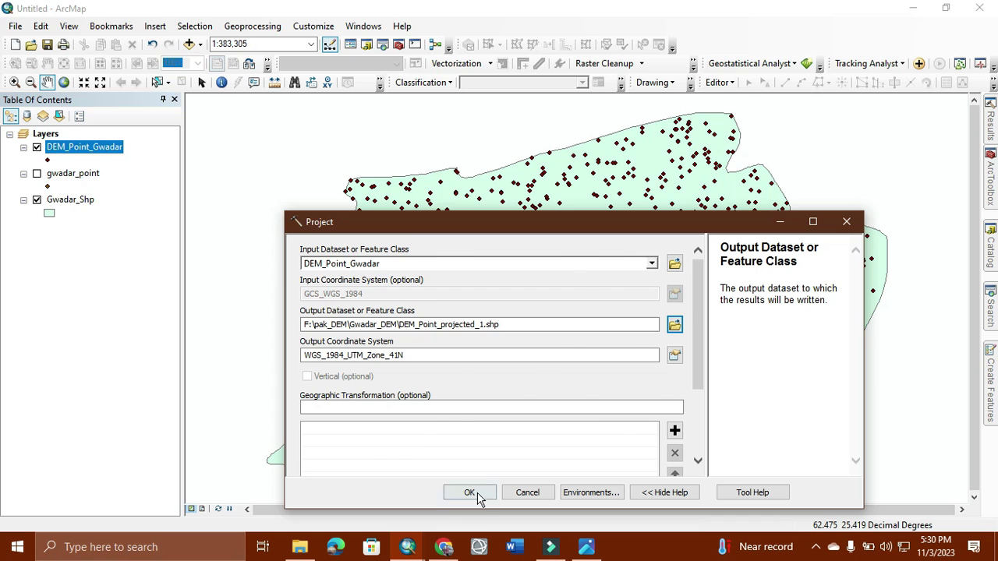
left_click(471, 493)
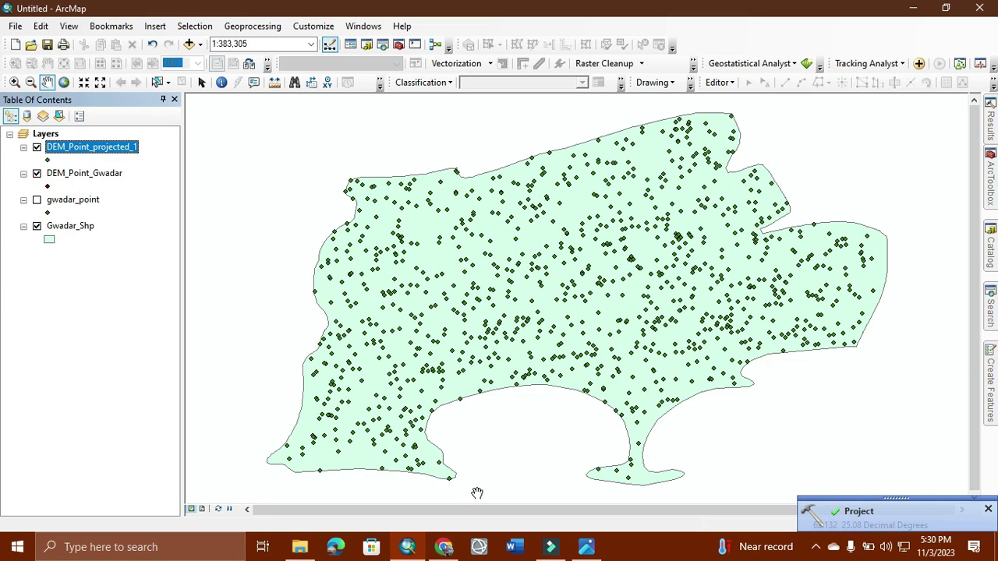
Search for "idw" and open the IDW interpolation tool.
left_click(990, 304)
left_click(838, 150)
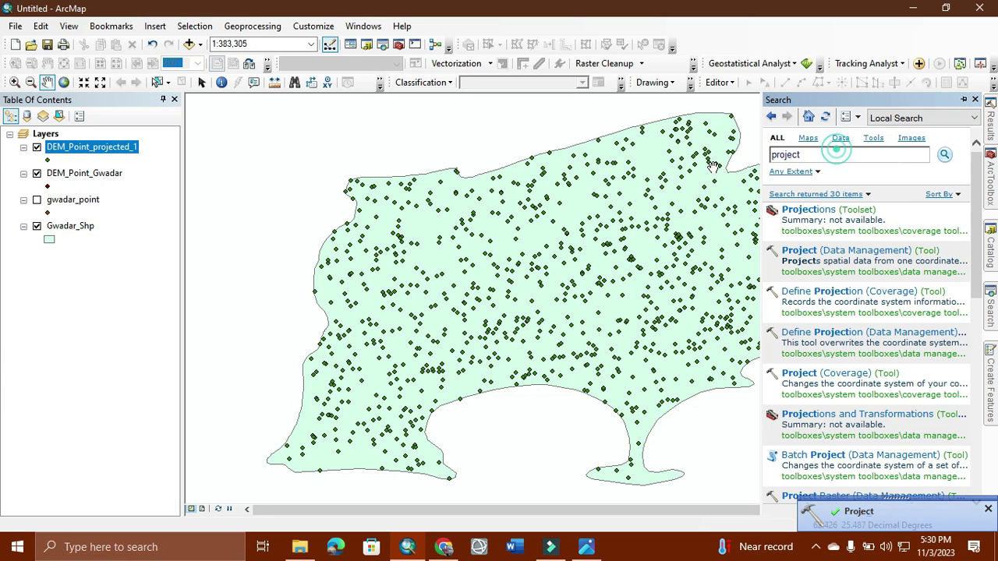
key("BackSpace")
key("BackSpace")
key("BackSpace")
key("BackSpace")
key("BackSpace")
key("BackSpace")
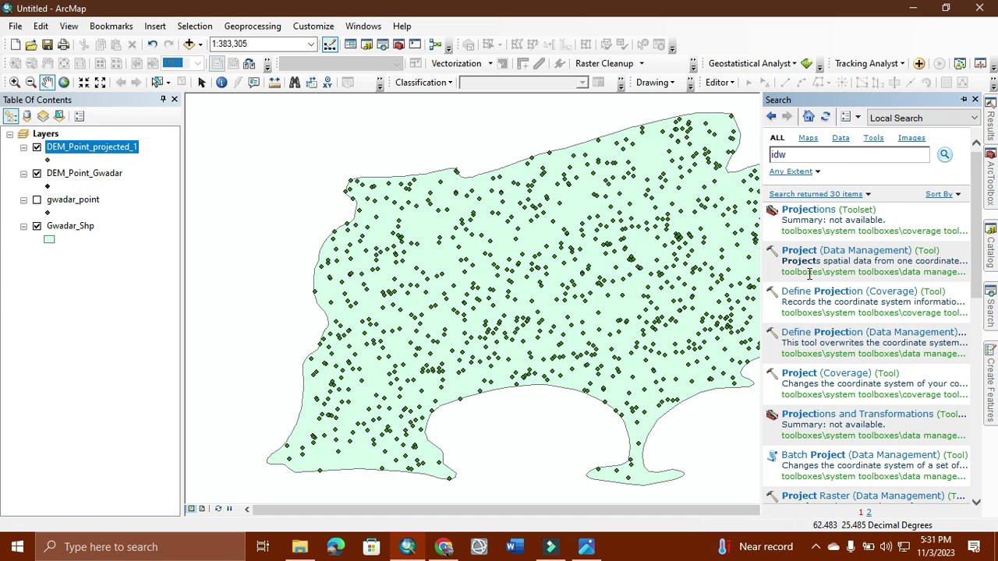
left_click(789, 248)
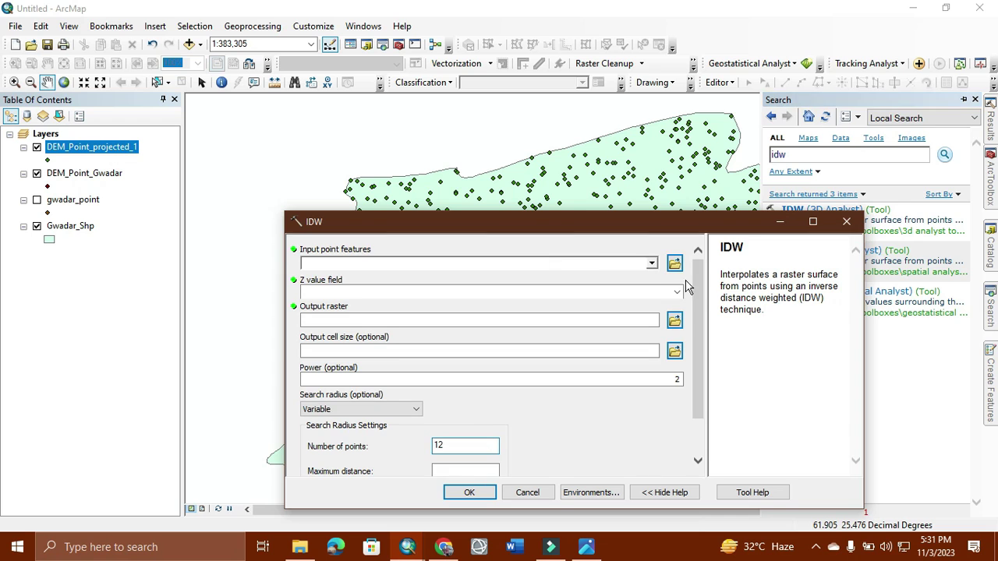
Set DEM_Point_projected_1 as the IDW input point features and Elevation as the Z value field.
left_click(651, 264)
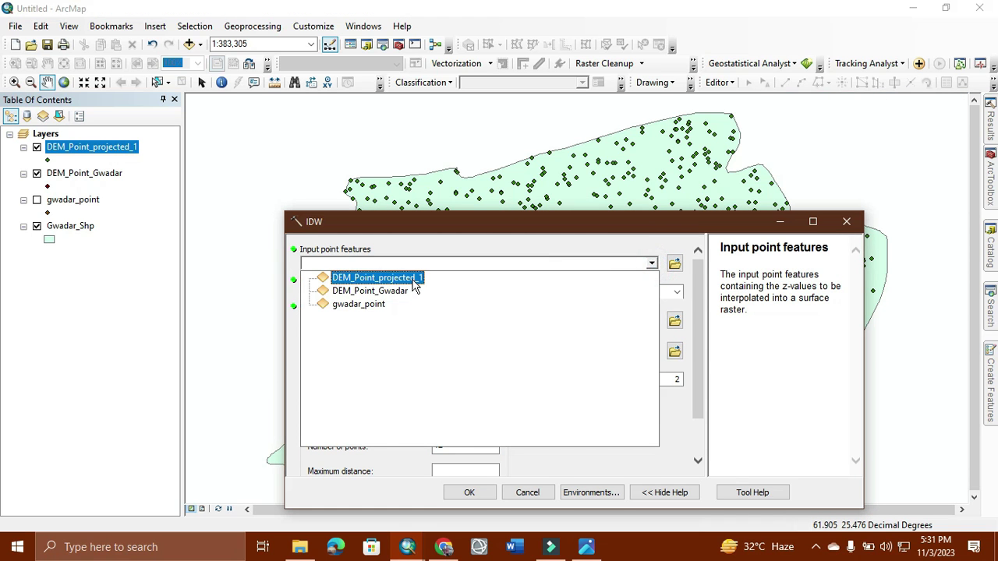
left_click(416, 278)
left_click(676, 293)
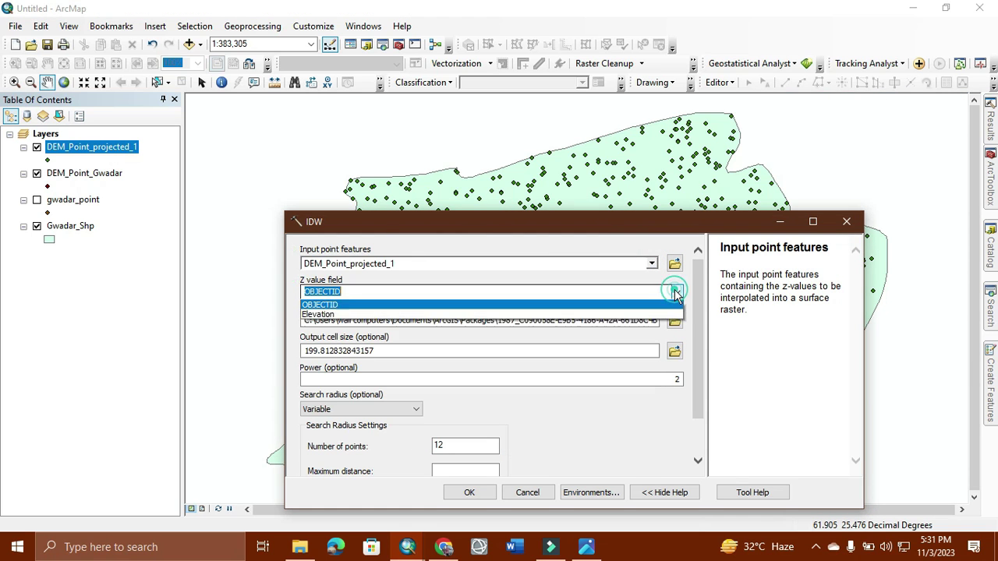
left_click(442, 323)
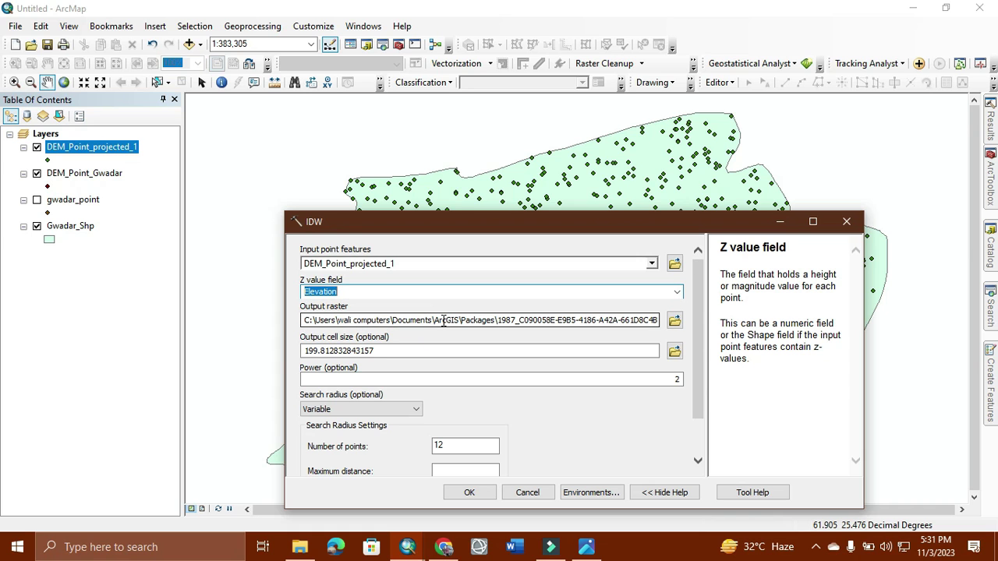
Name the output raster Gwadar_DEM_5m_1 in New File Geodatabase.gdb and set the output cell size to 5.
left_click(675, 321)
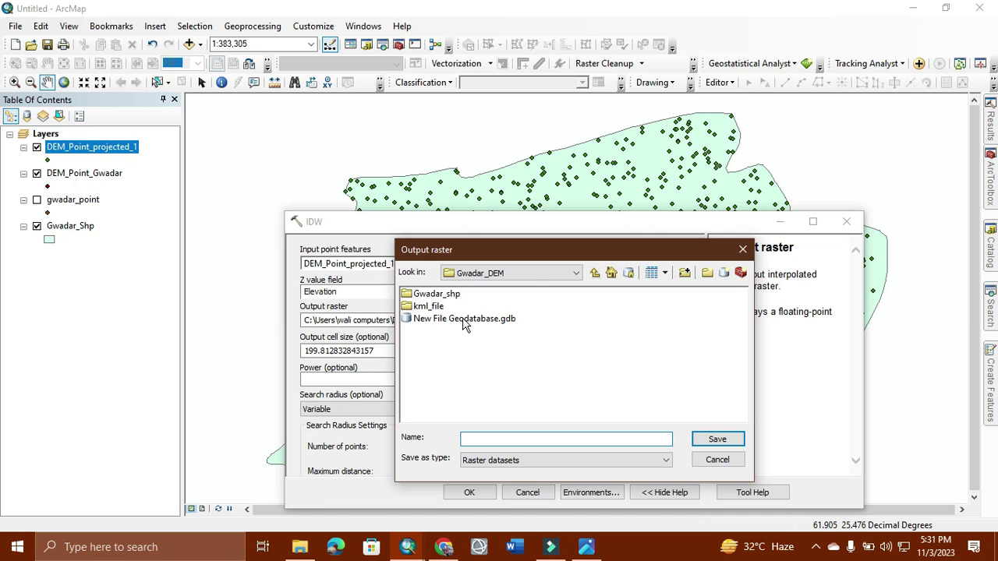
double_click(464, 320)
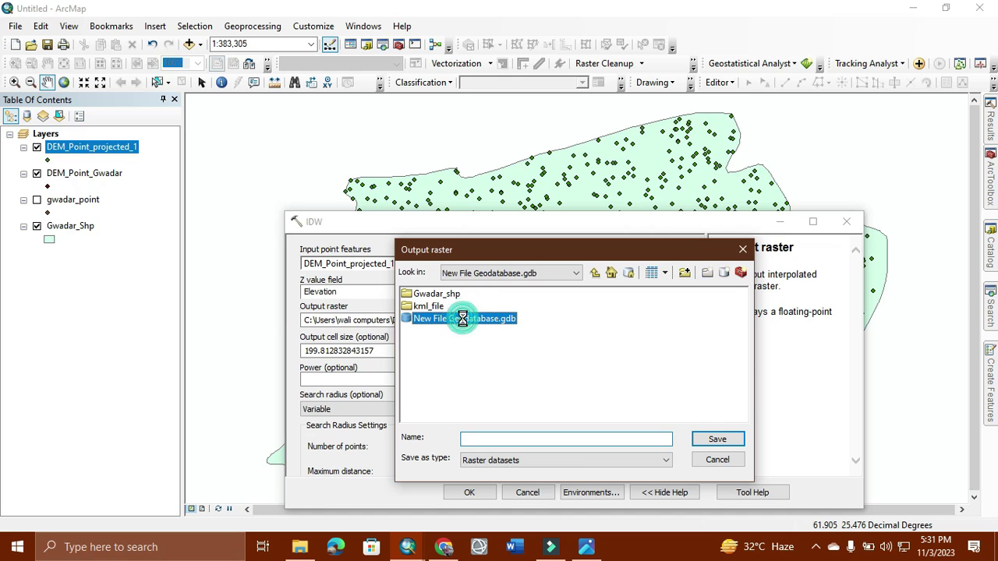
left_click(426, 304)
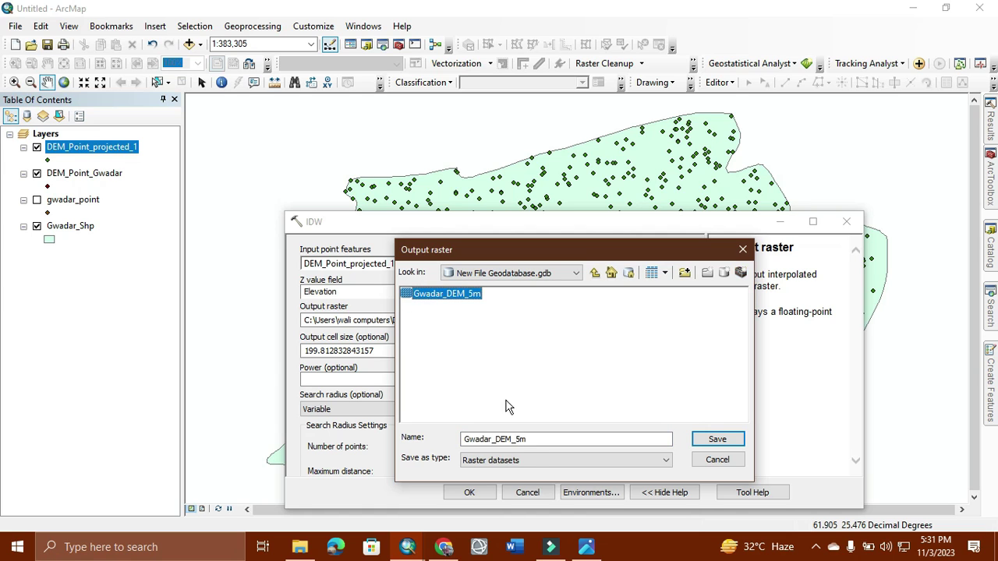
left_click(543, 438)
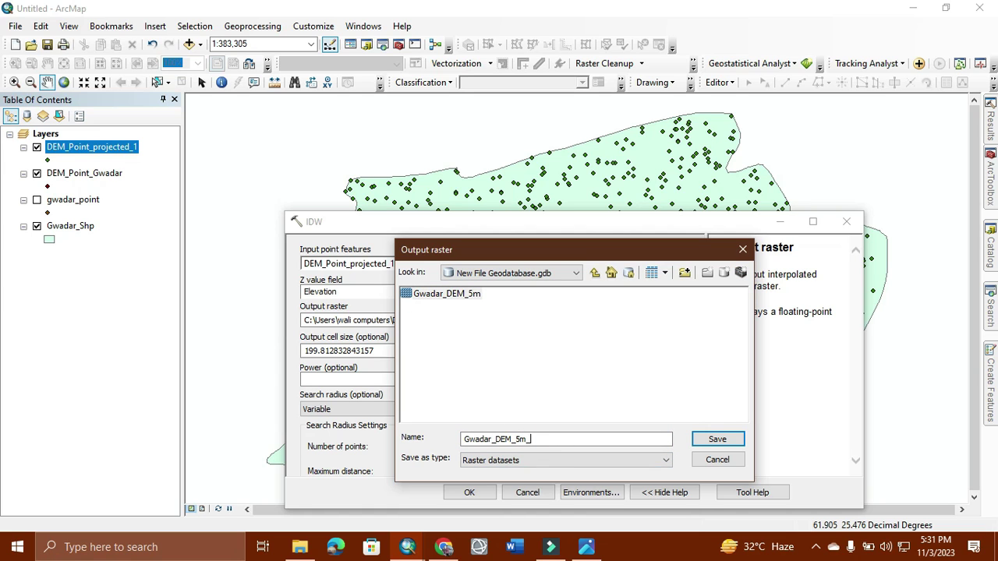
type("_1")
left_click(710, 440)
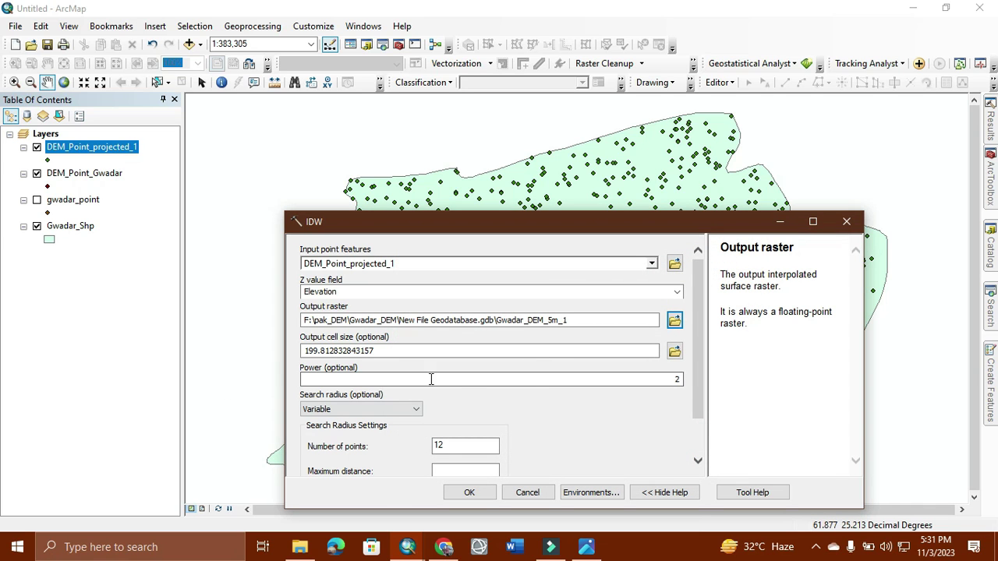
double_click(399, 351)
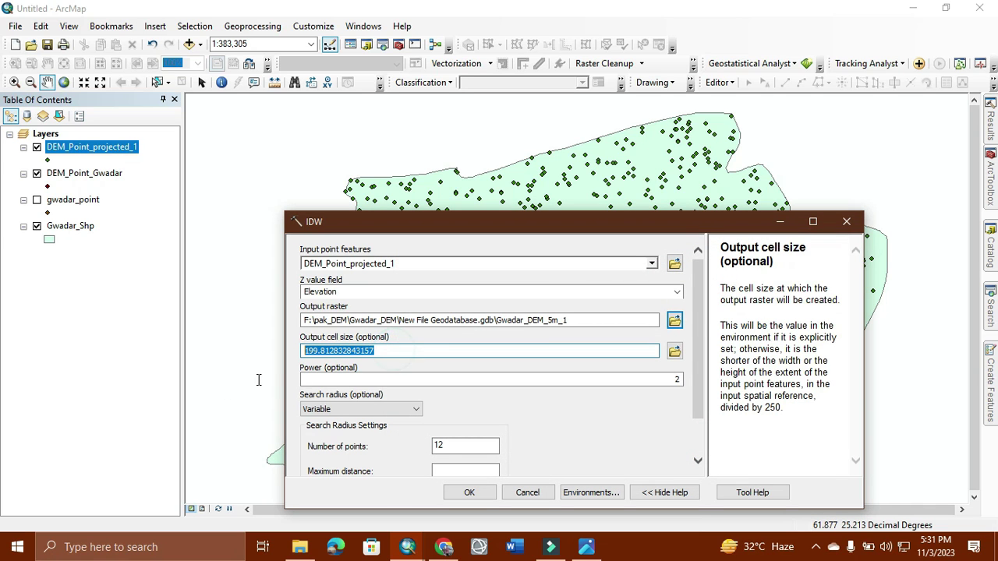
type("5")
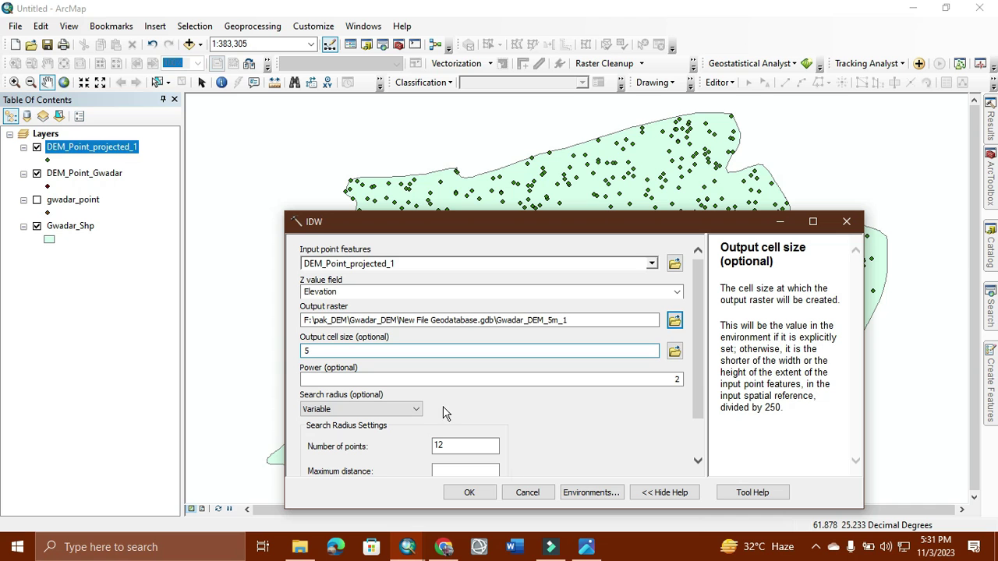
Set the IDW processing extent to match the Gwadar_Shp layer in the environment settings.
left_click(586, 491)
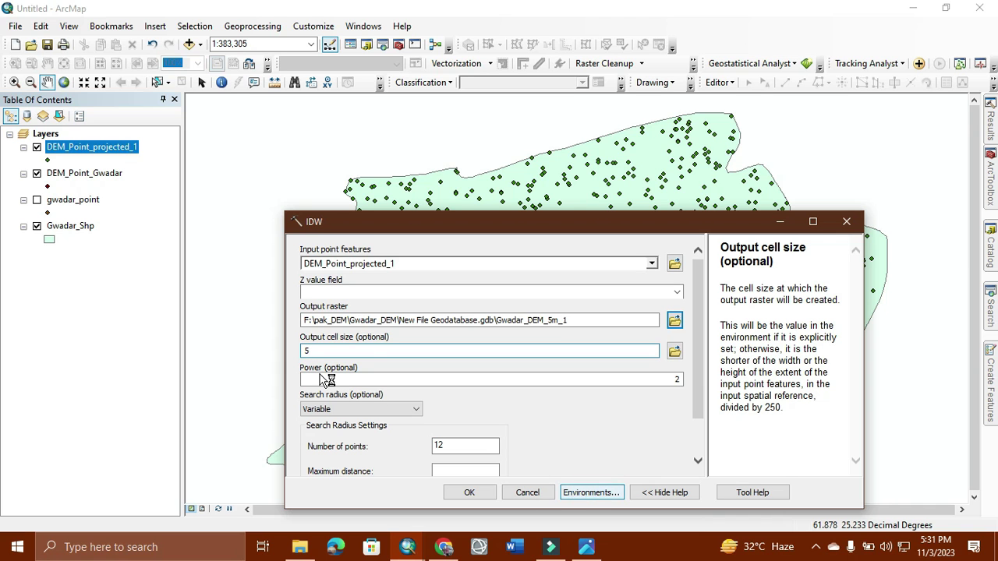
left_click(296, 283)
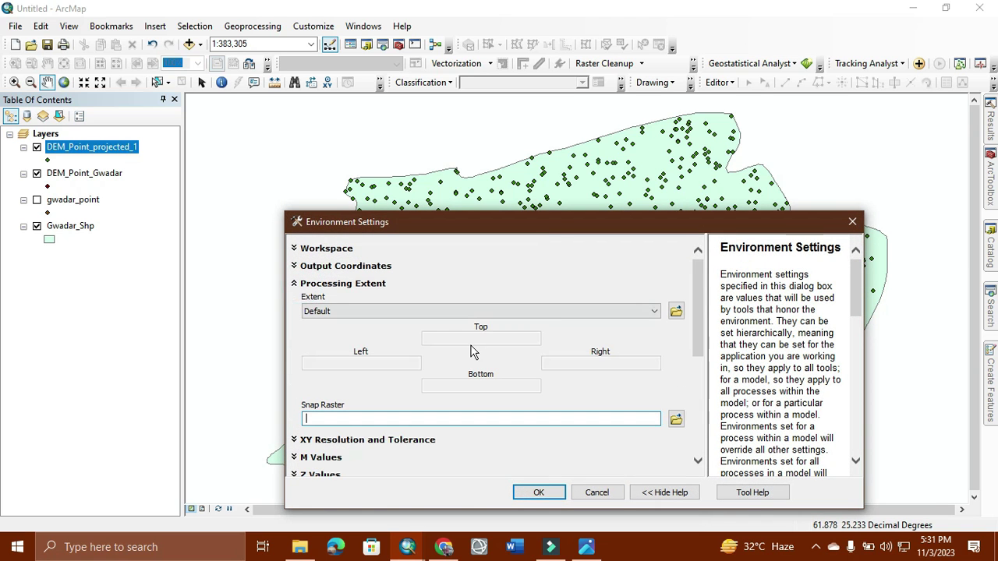
left_click(559, 312)
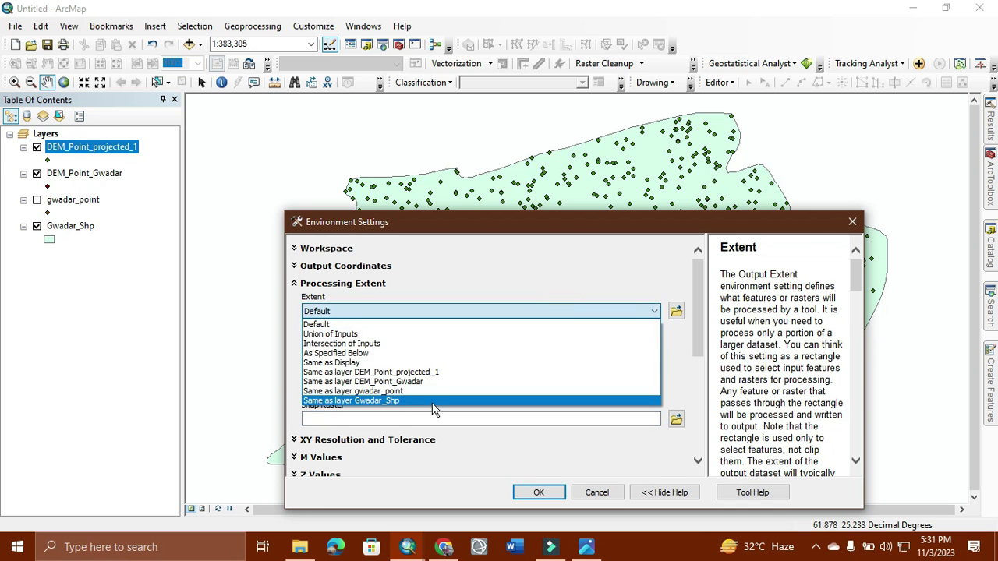
left_click(407, 402)
Set Gwadar_Shp as the raster analysis mask, accept the environment settings and run the IDW interpolation.
scroll(697, 332, "down", 10)
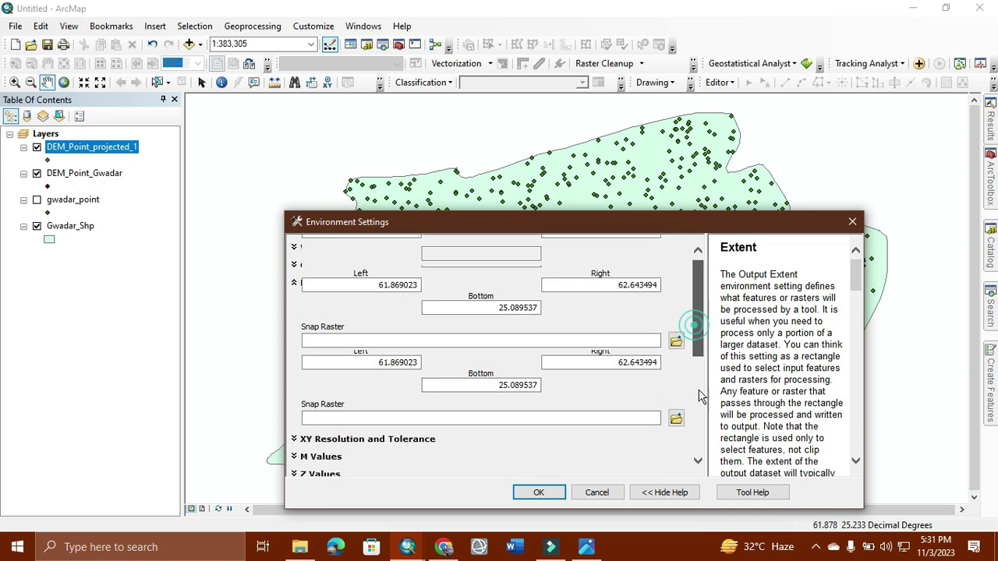
left_click(296, 363)
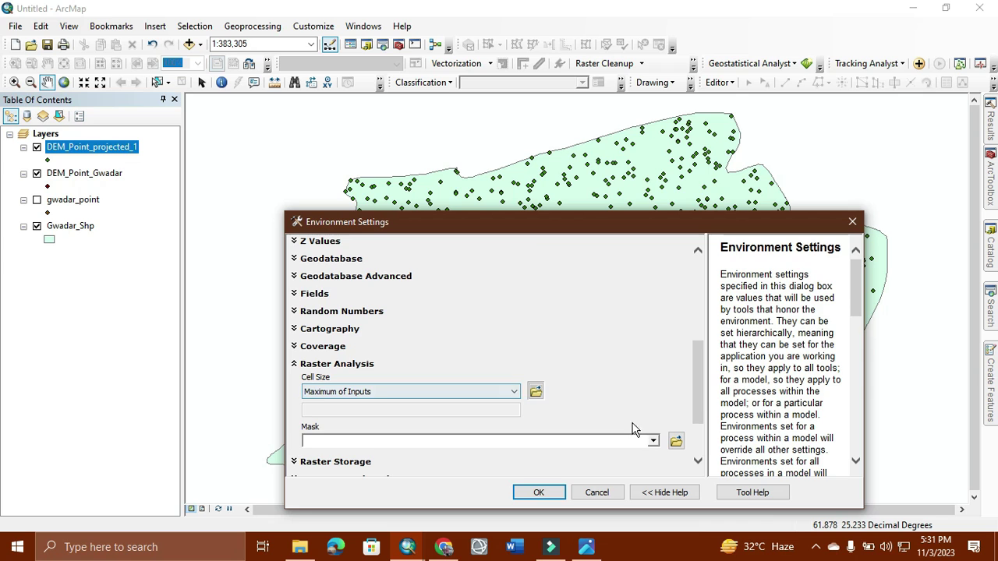
left_click(653, 440)
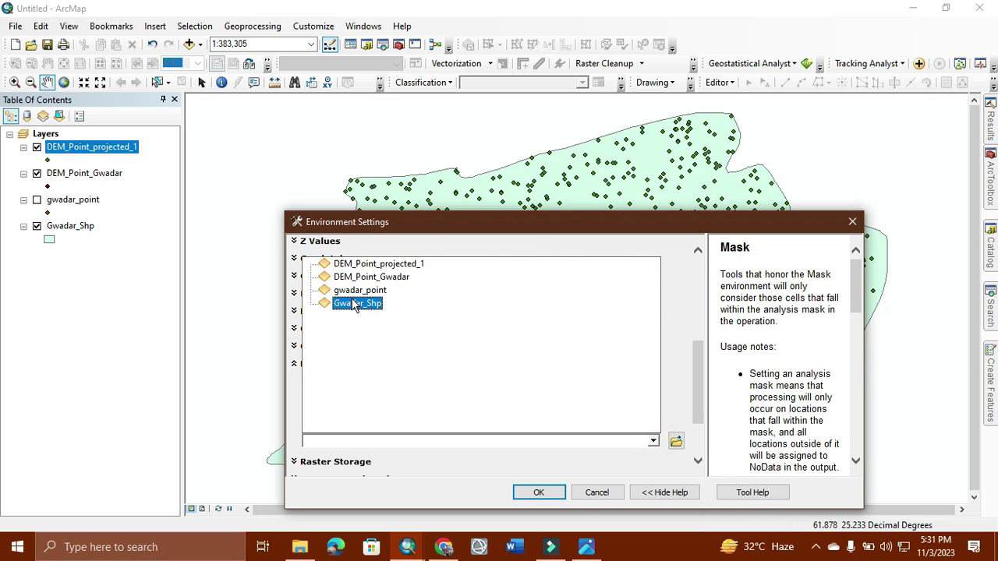
left_click(357, 303)
left_click(539, 494)
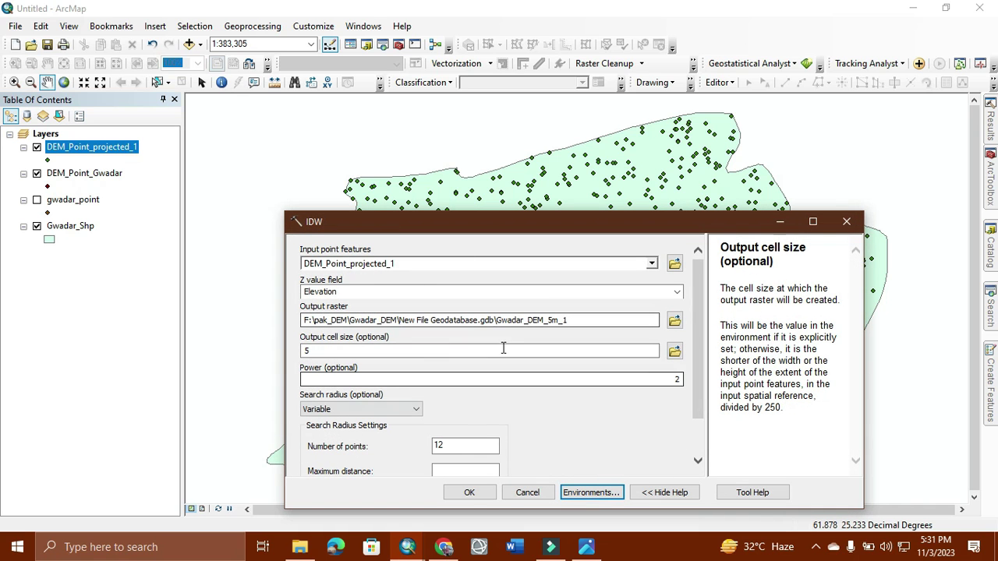
left_click(468, 493)
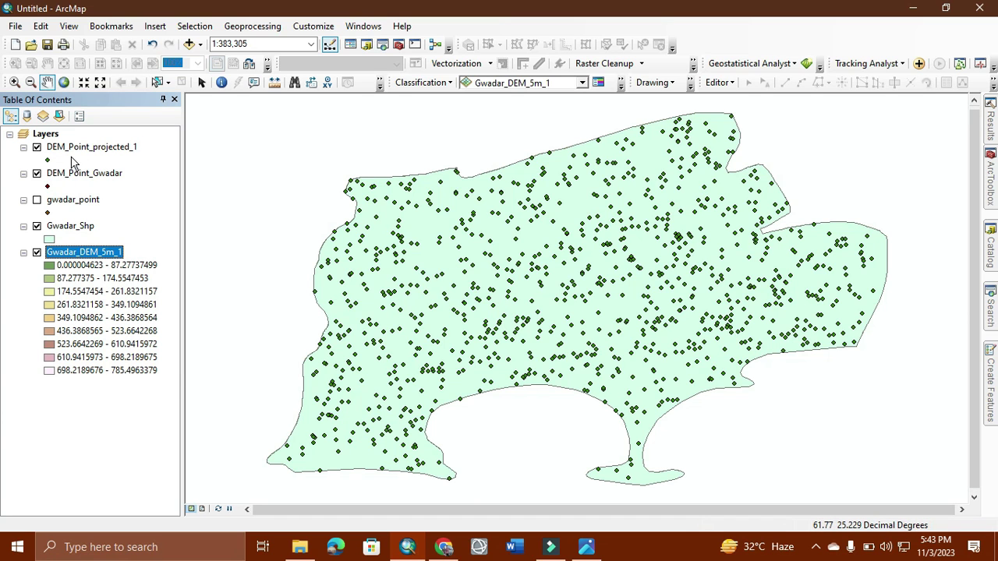
Hide the Gwadar_Shp layer and check the cell size in the source properties of Gwadar_DEM_5m_1.
left_click(36, 226)
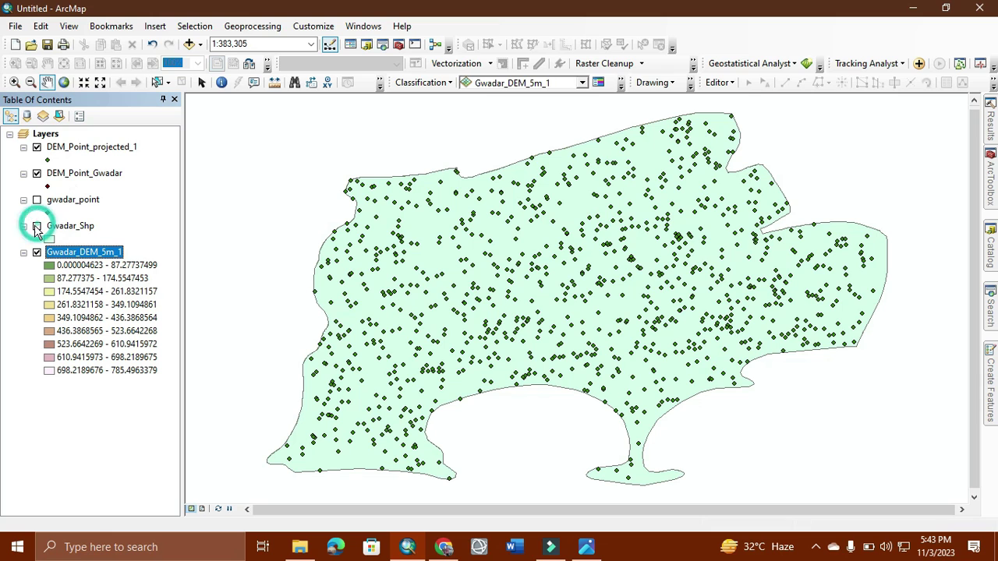
left_click(36, 173)
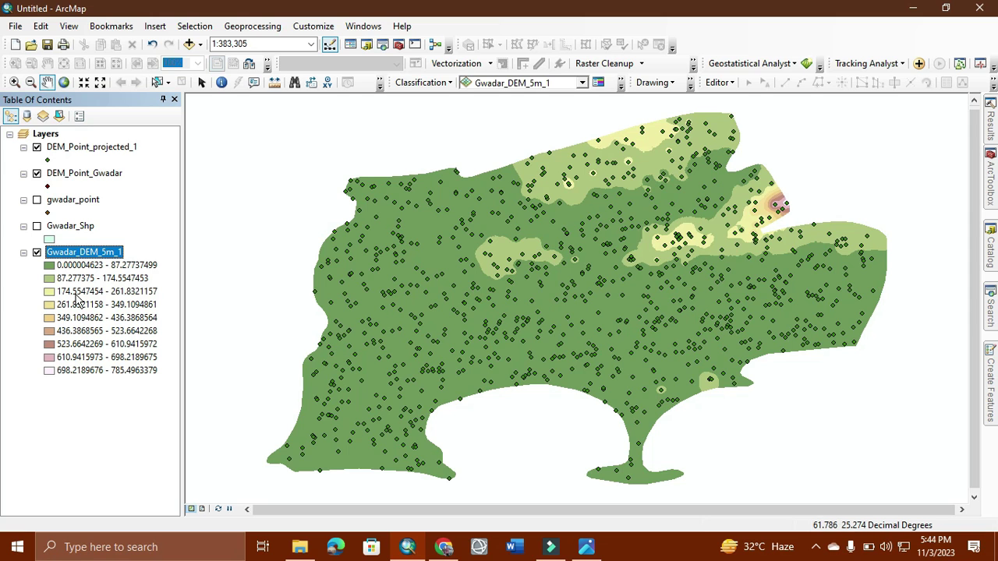
right_click(105, 254)
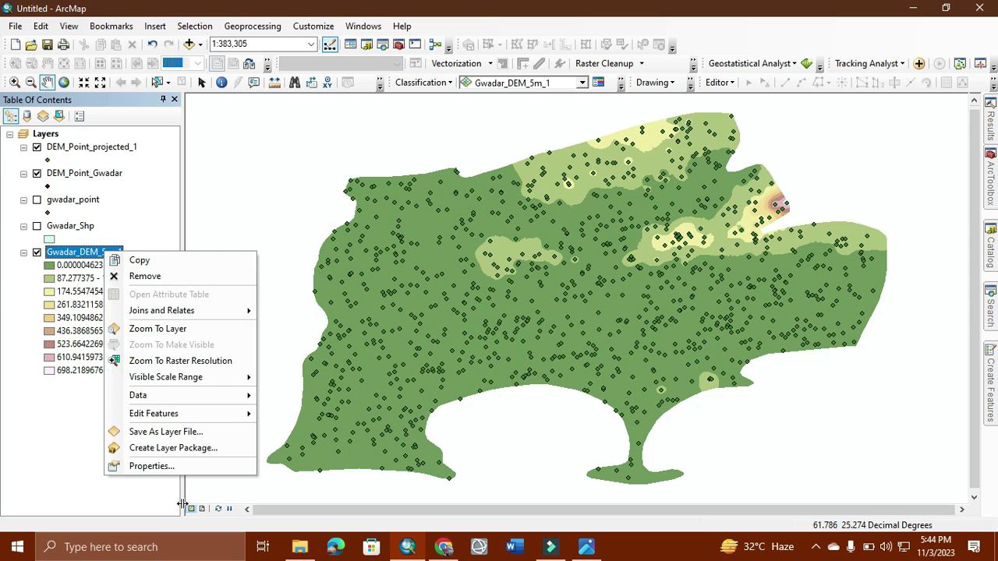
left_click(149, 467)
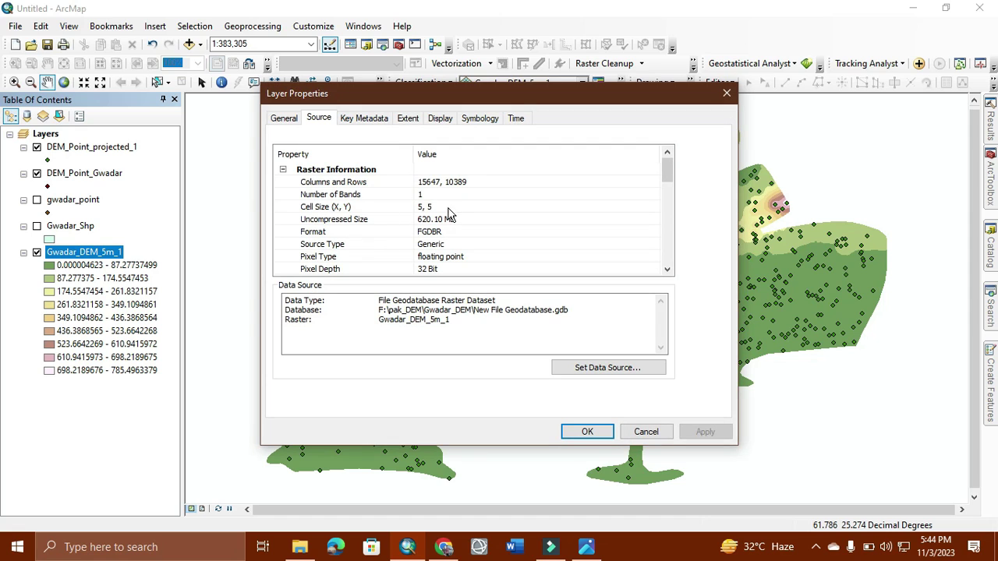
left_click(726, 93)
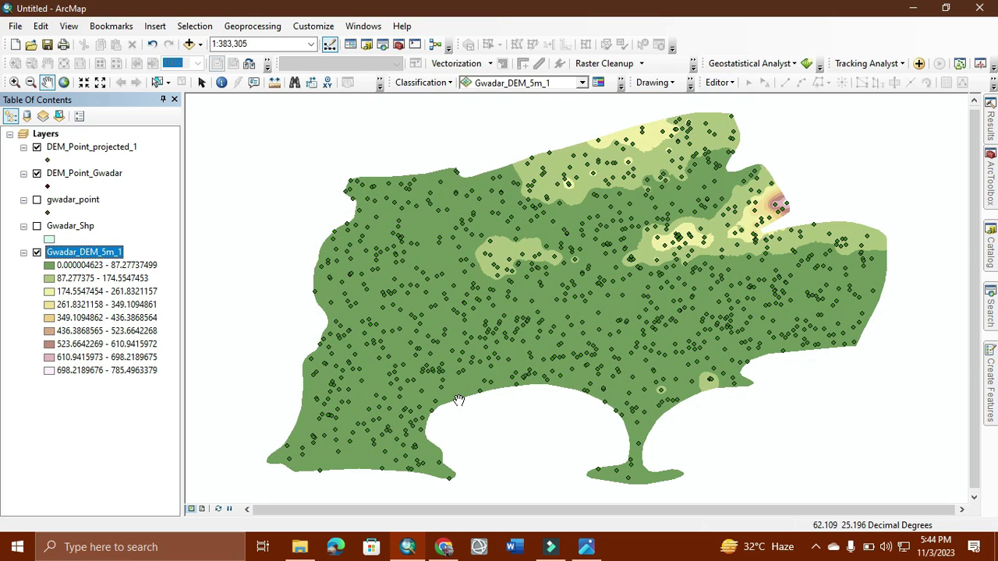
Search for "hillshade" and open the Spatial Analyst Hillshade tool.
left_click(991, 306)
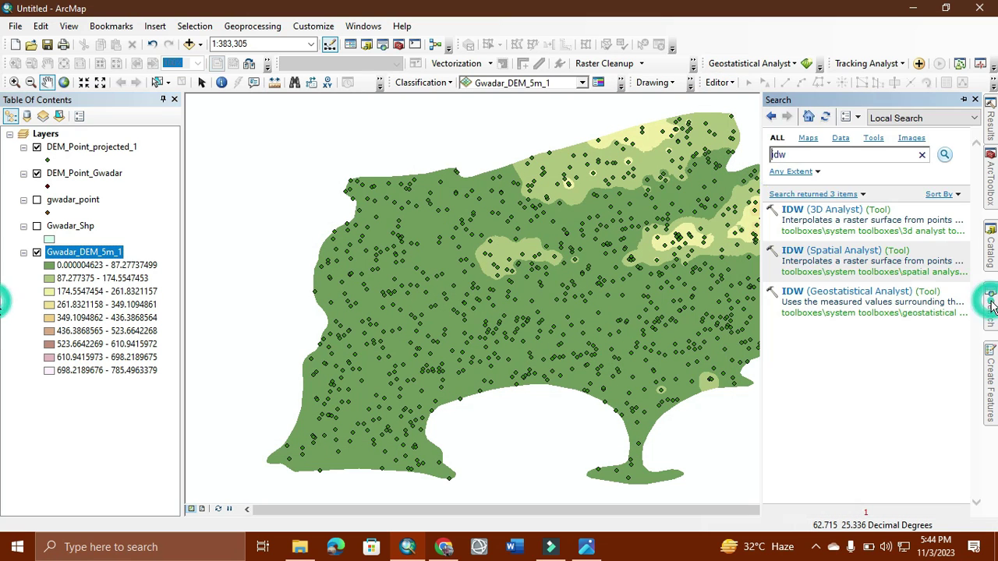
left_click(814, 158)
key("BackSpace")
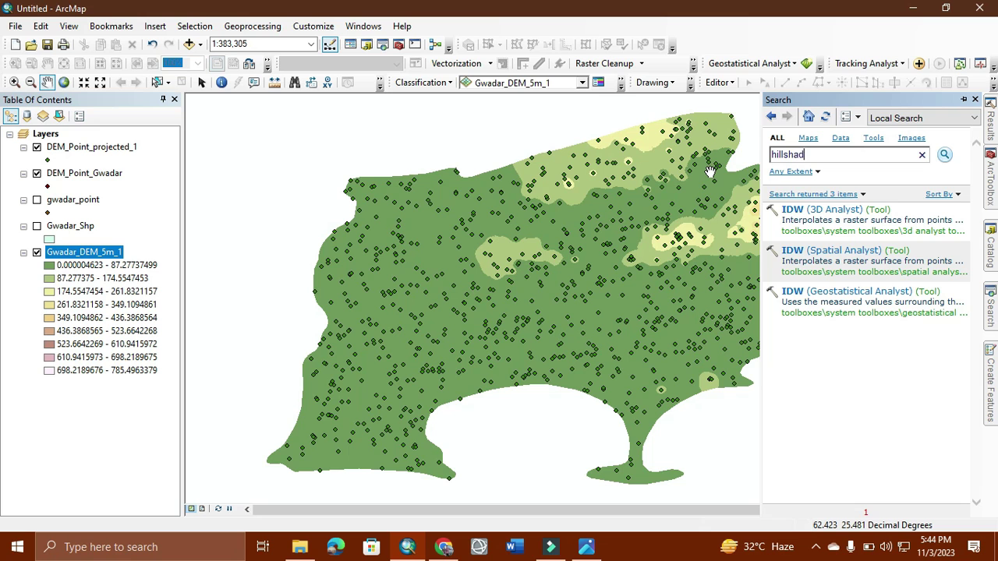
key("Return")
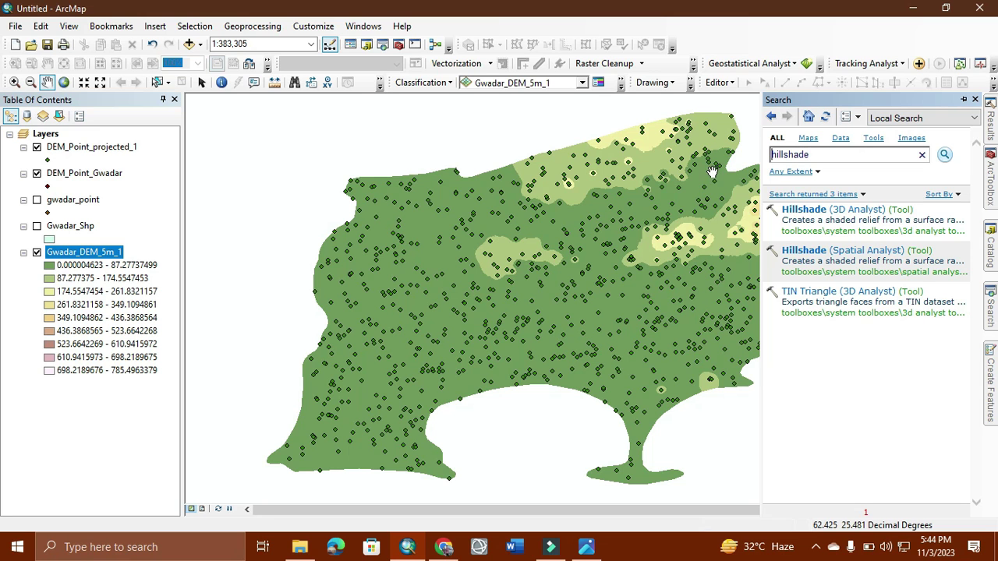
left_click(805, 251)
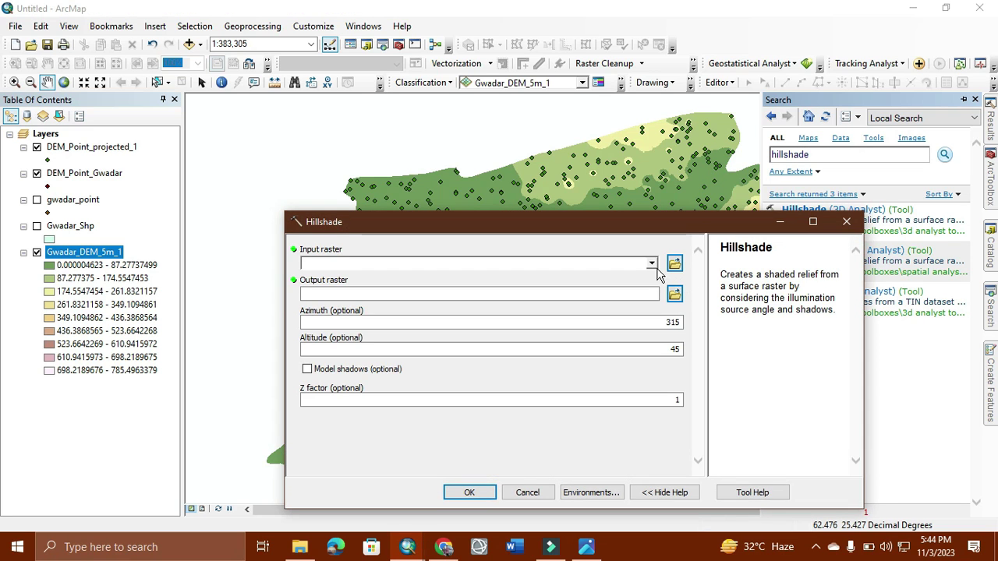
Run Hillshade on Gwadar_DEM_5m_1, saving the output raster as hill_shade_1 in New File Geodatabase.gdb.
left_click(651, 263)
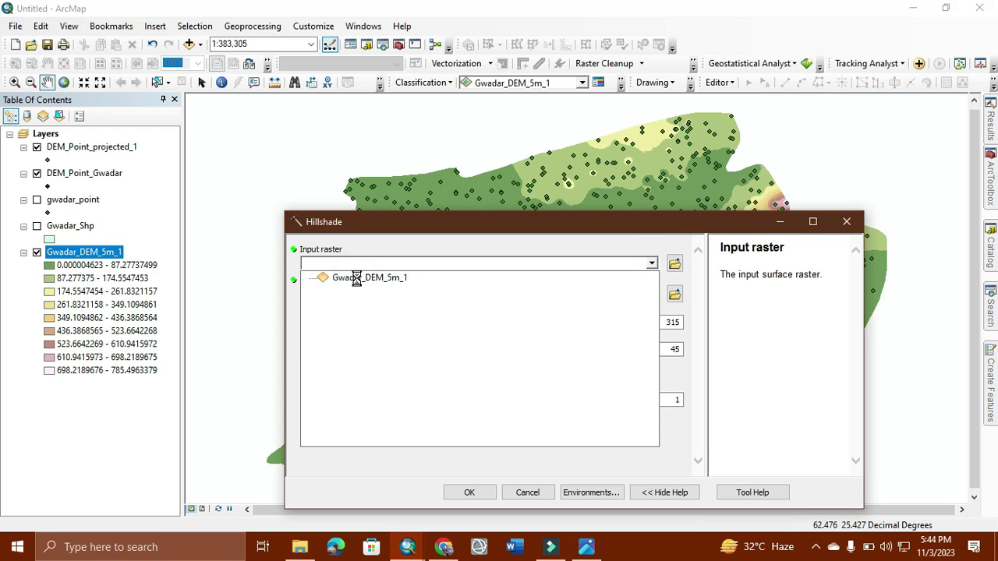
left_click(355, 281)
left_click(674, 294)
left_click(445, 306)
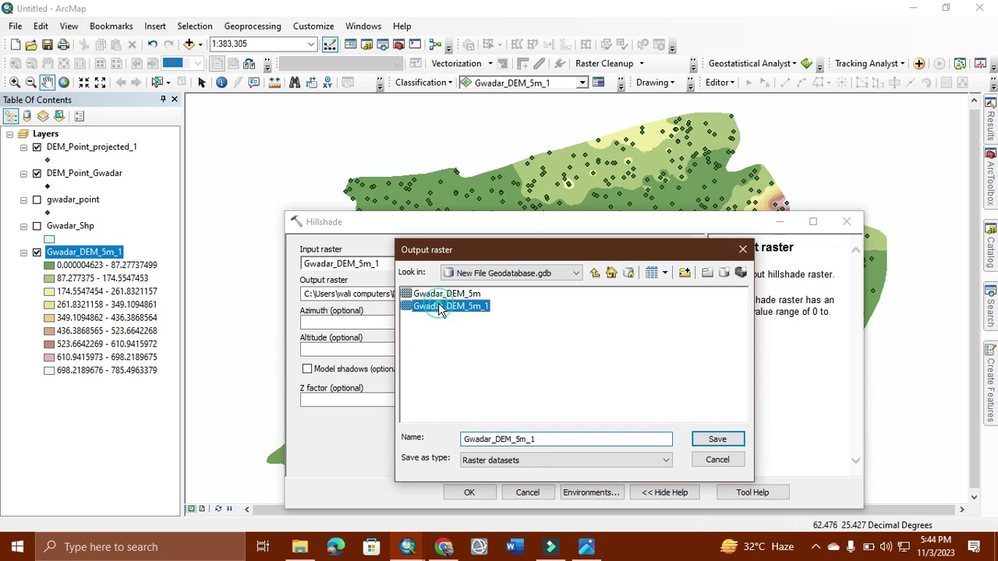
left_click(525, 440)
key("shift+Home")
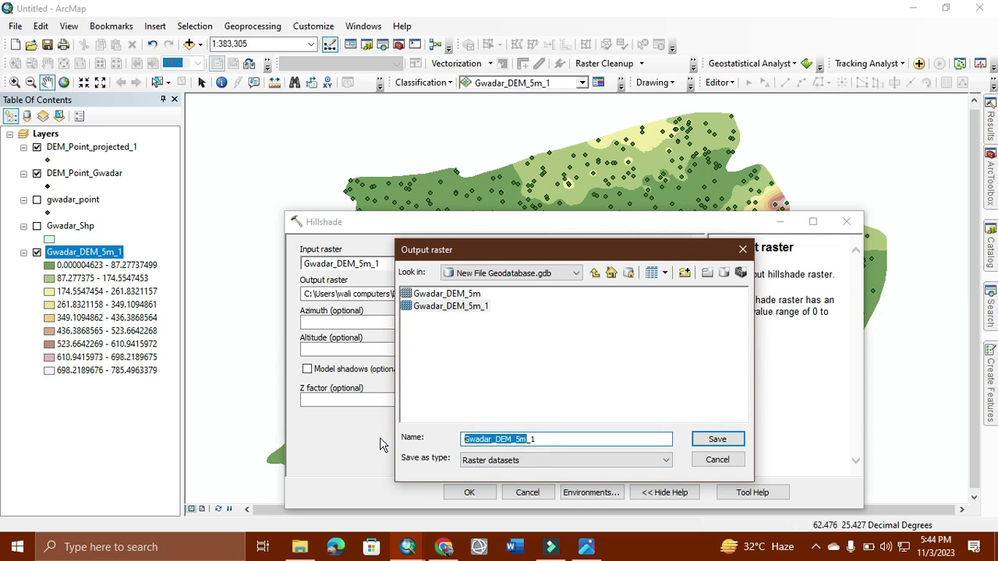
key("BackSpace")
type("hill_shade")
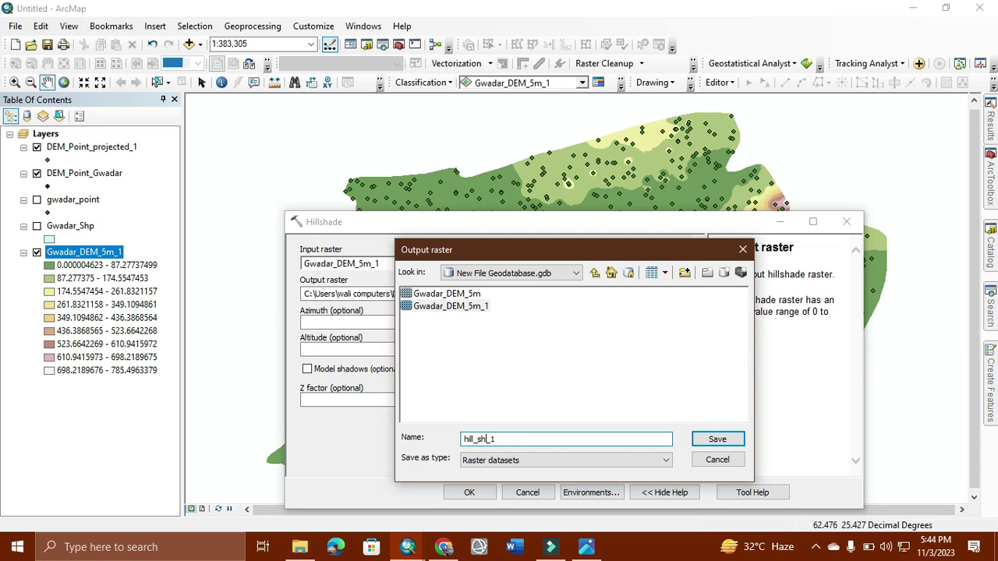
left_click(716, 440)
left_click(446, 493)
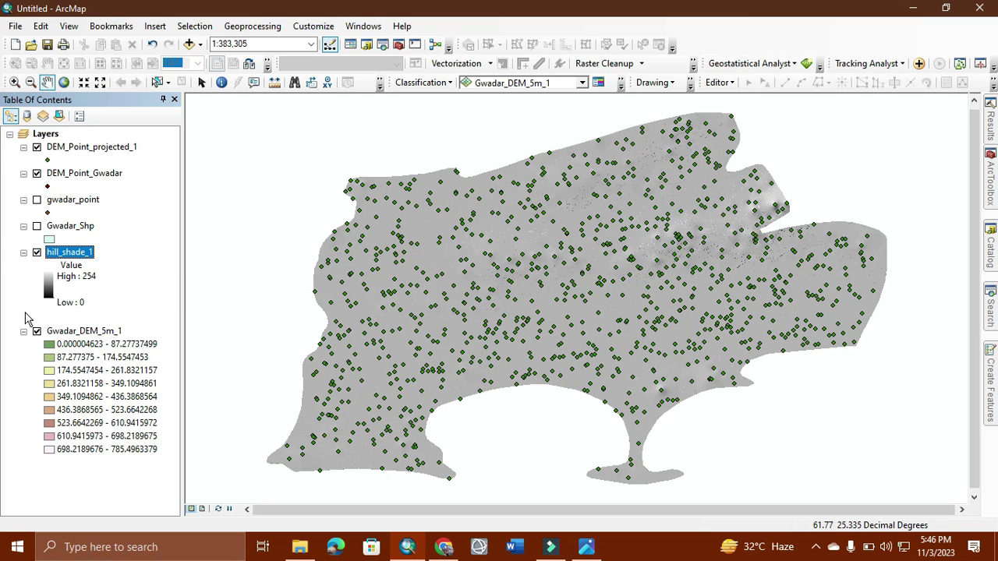
Apply the red-yellow-cyan-blue color ramp to the classes of Gwadar_DEM_5m_1 and flip the colors so the lowest class is blue.
right_click(55, 333)
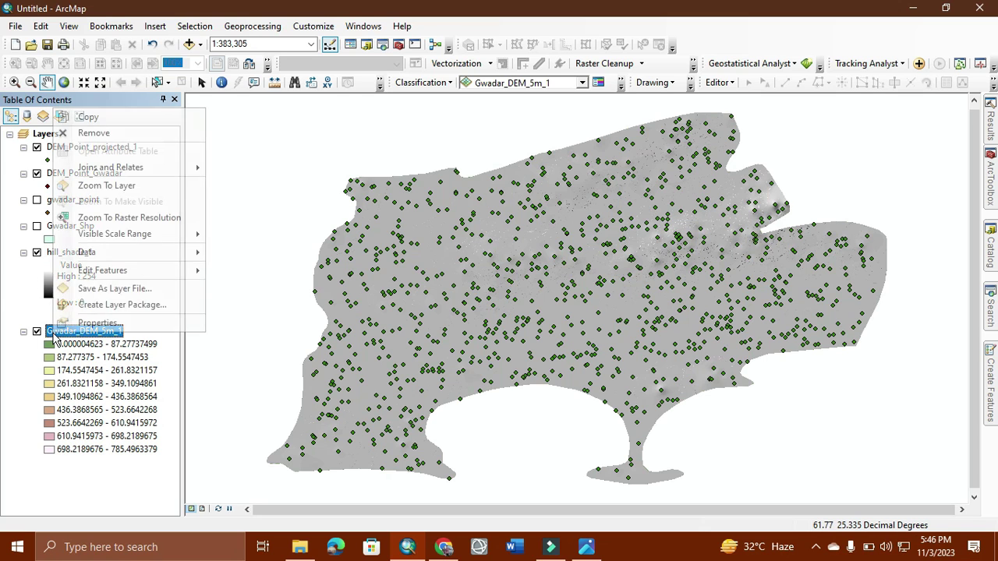
left_click(108, 320)
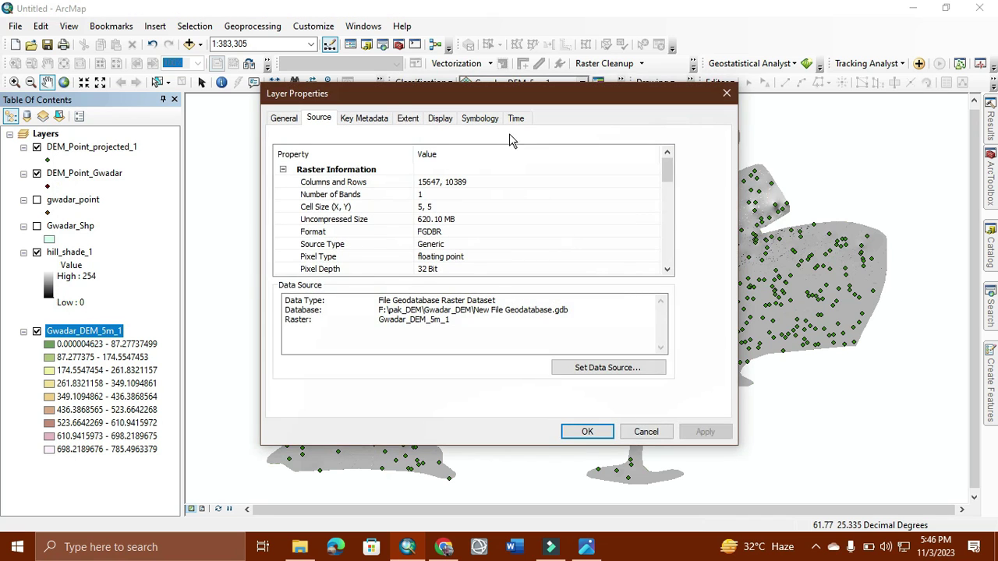
left_click(484, 125)
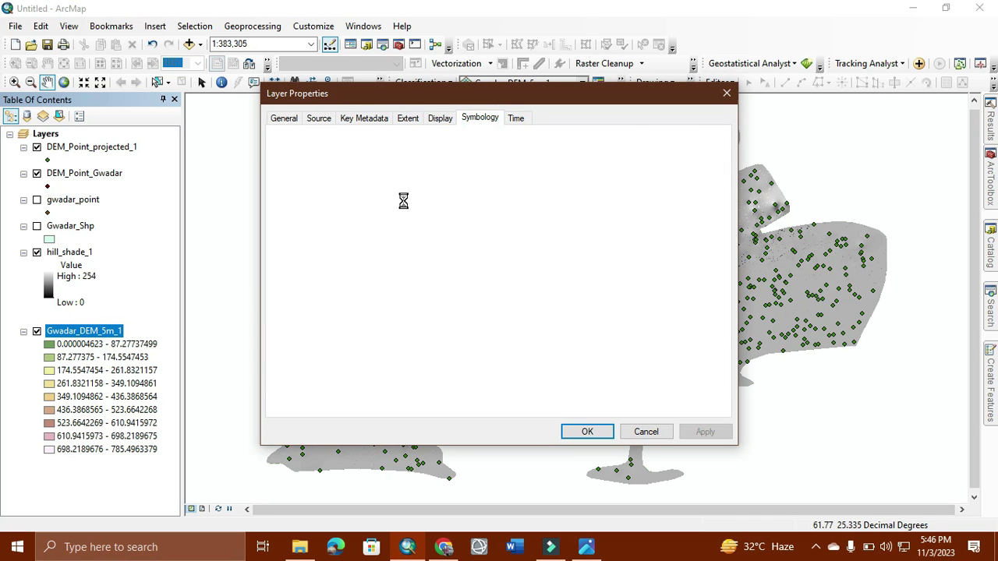
left_click(545, 236)
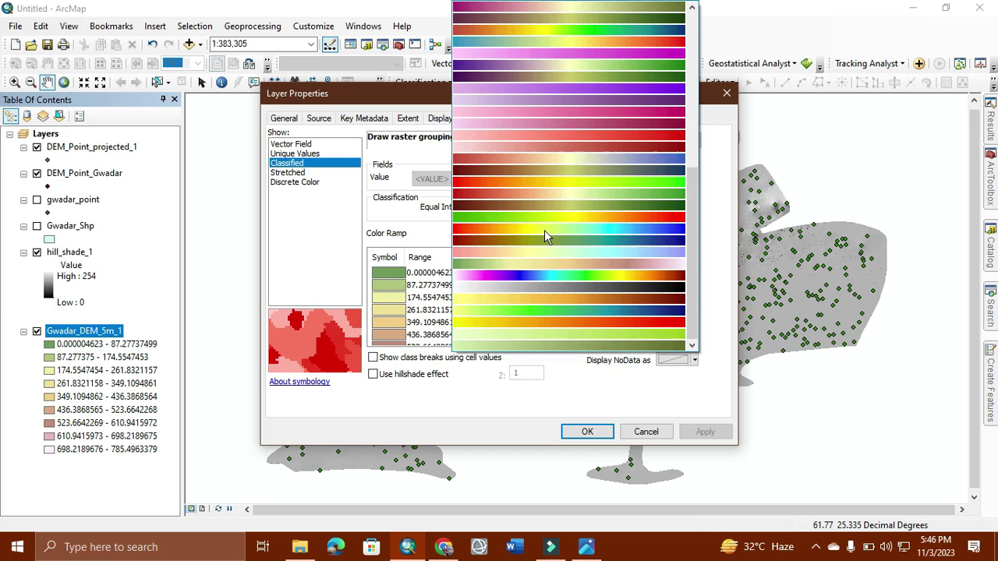
left_click(544, 229)
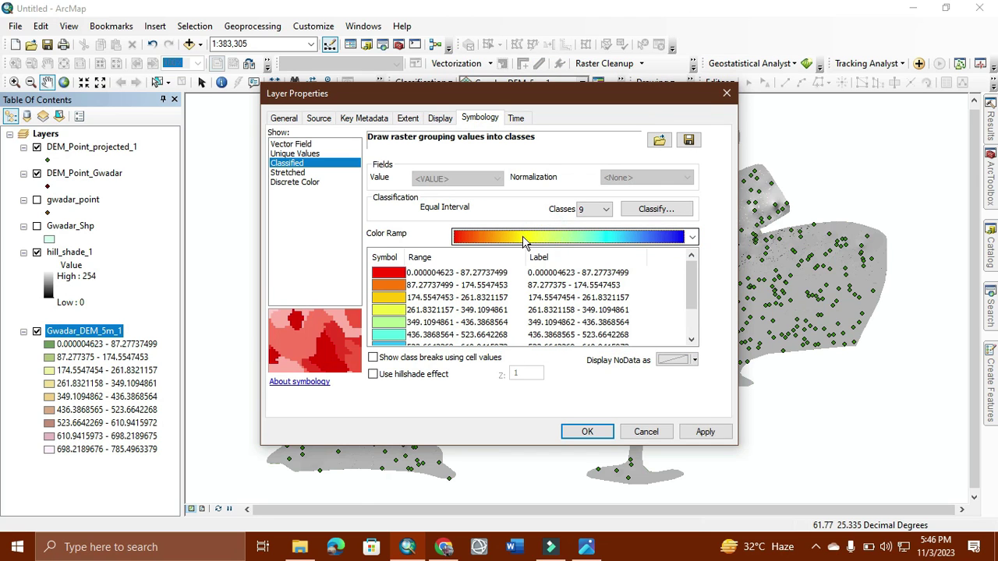
right_click(386, 258)
left_click(405, 265)
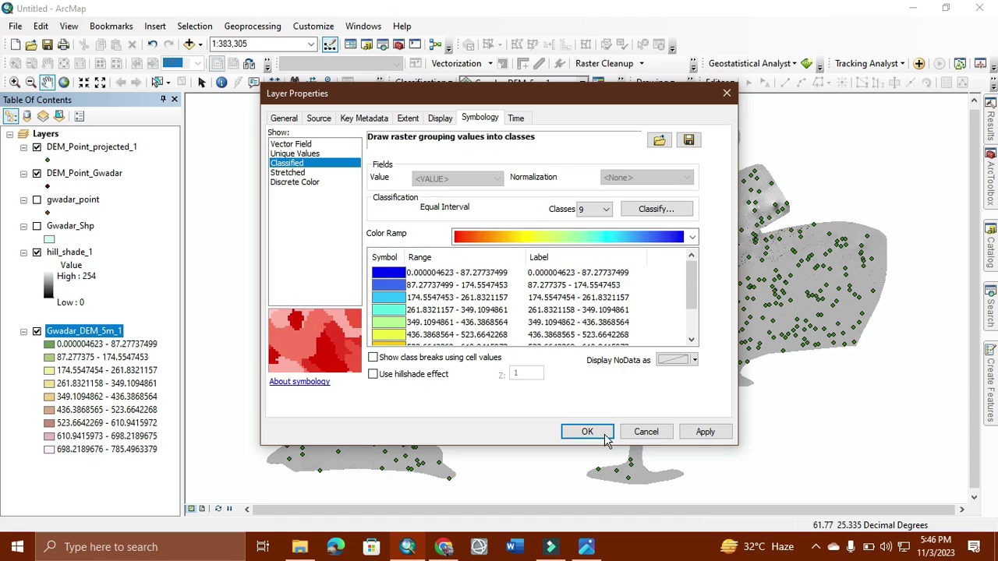
Increase the display transparency of Gwadar_DEM_5m_1 and accept the layer property changes.
left_click(437, 121)
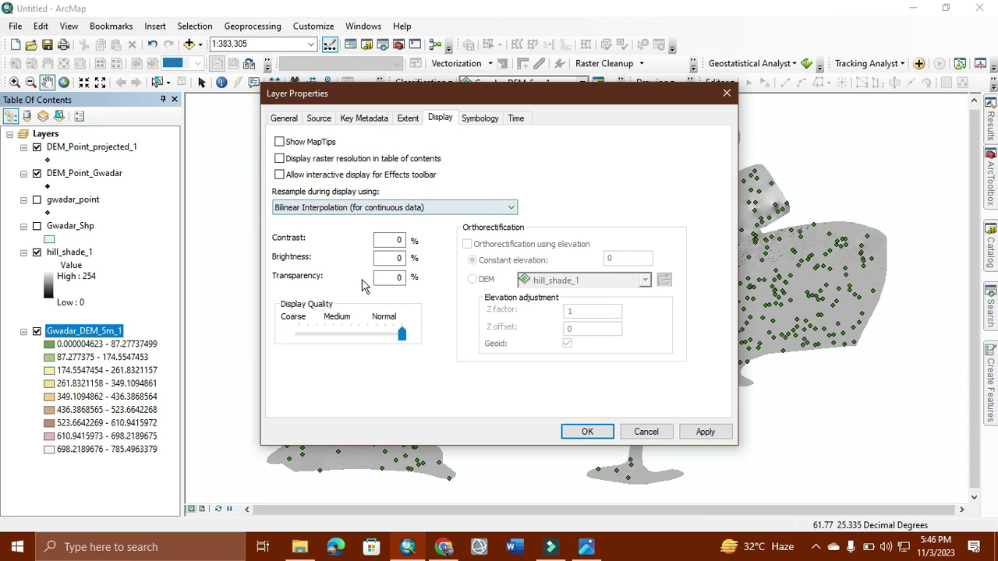
left_click(394, 280)
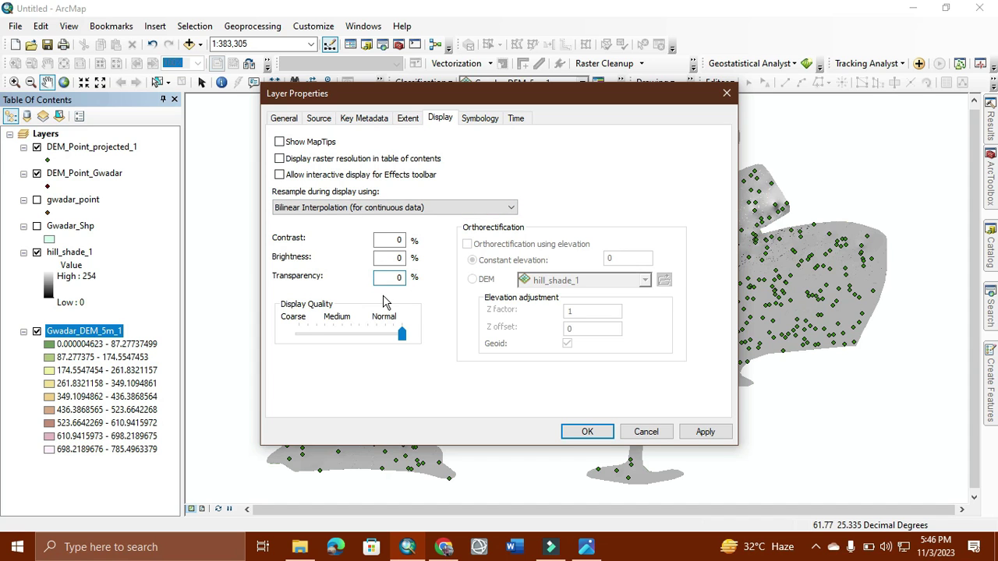
type("3")
left_click(587, 432)
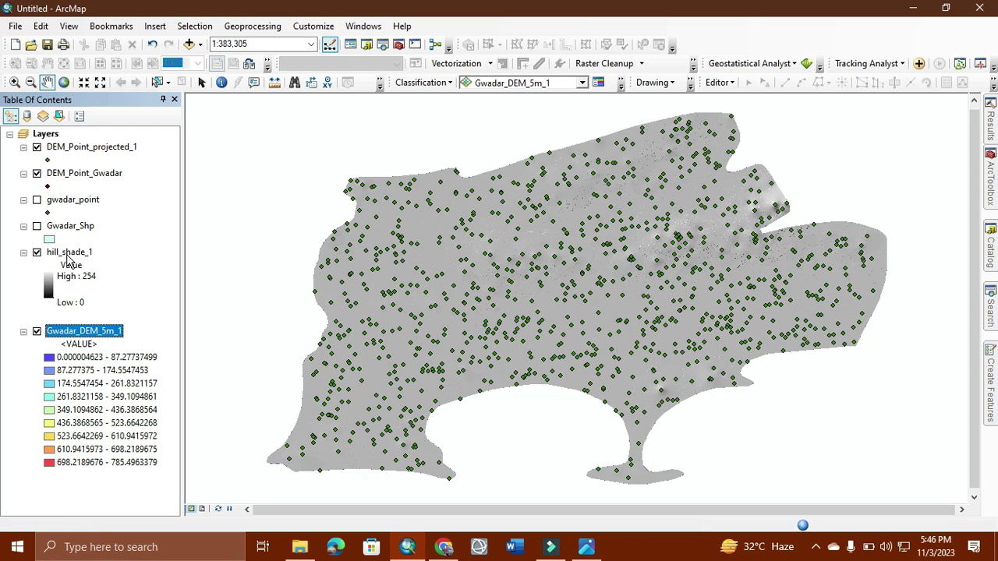
Move the hill_shade_1 layer below Gwadar_DEM_5m_1 in the layer order.
left_click(66, 264)
left_click_drag(66, 263, 75, 453)
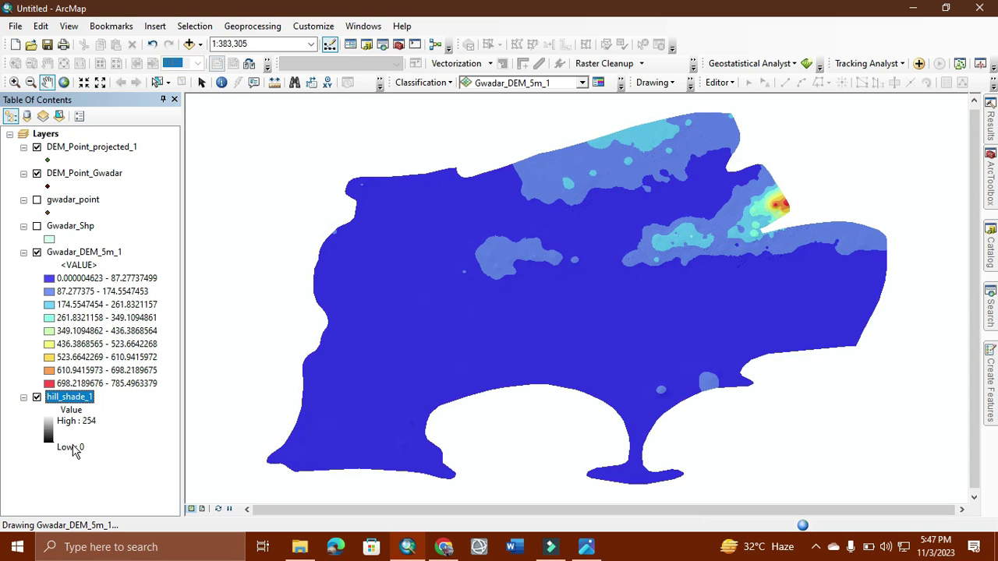
Hide the DEM_Point_Gwadar, DEM_Point_projected_1 and Gwadar_DEM_5m_1 layers, leaving only hill_shade_1 shown.
left_click(37, 173)
left_click(36, 147)
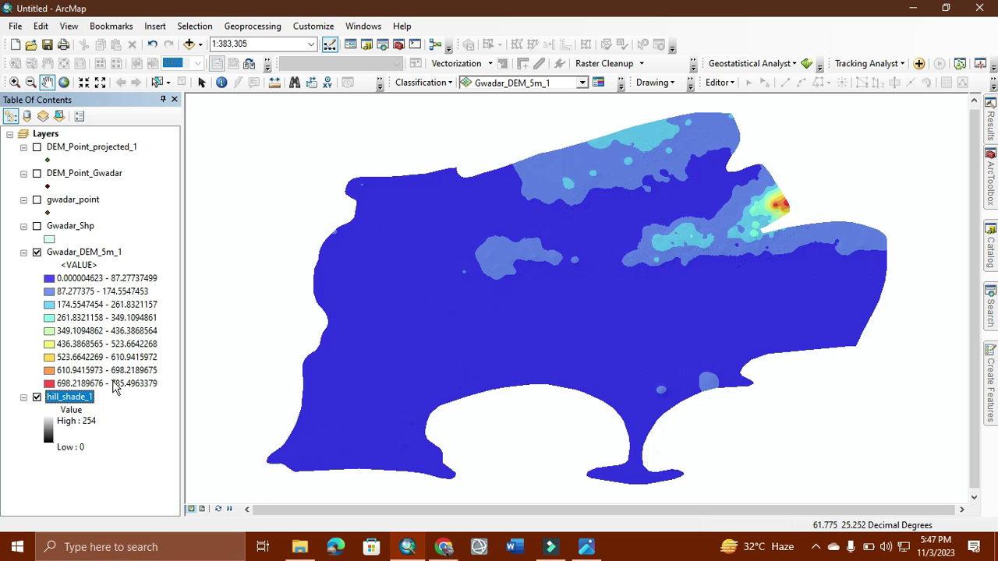
left_click(36, 252)
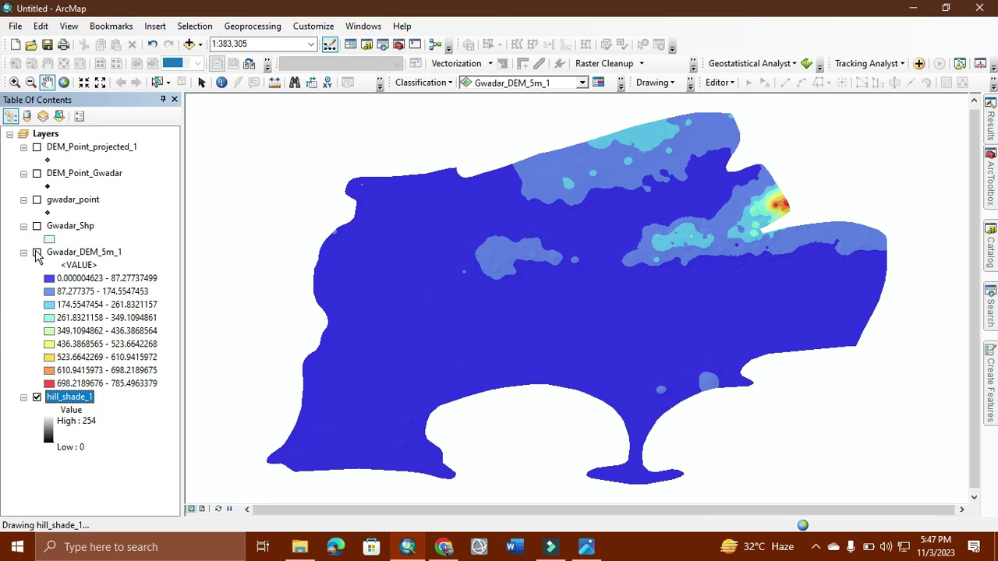